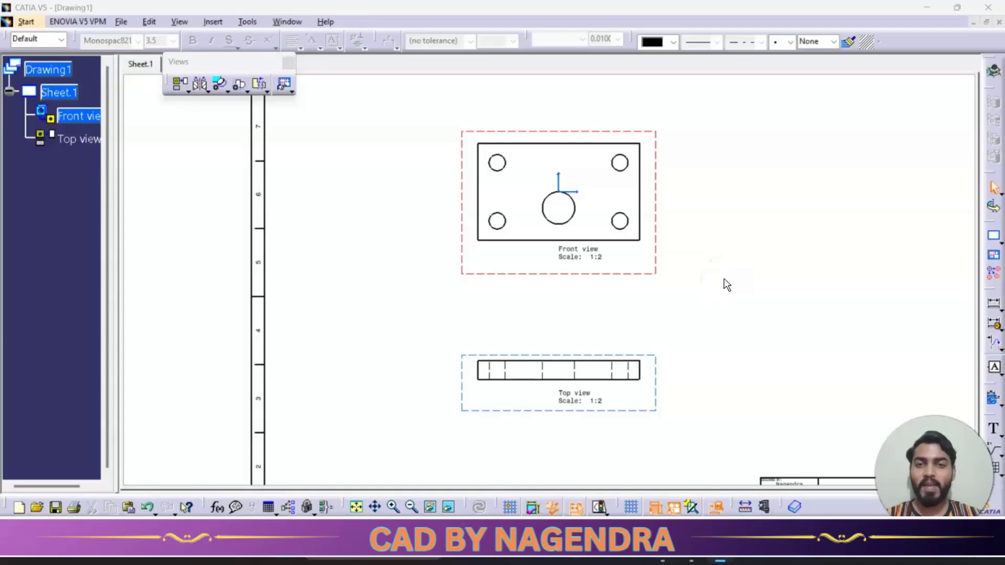
pyautogui.click(721, 289)
pyautogui.click(738, 272)
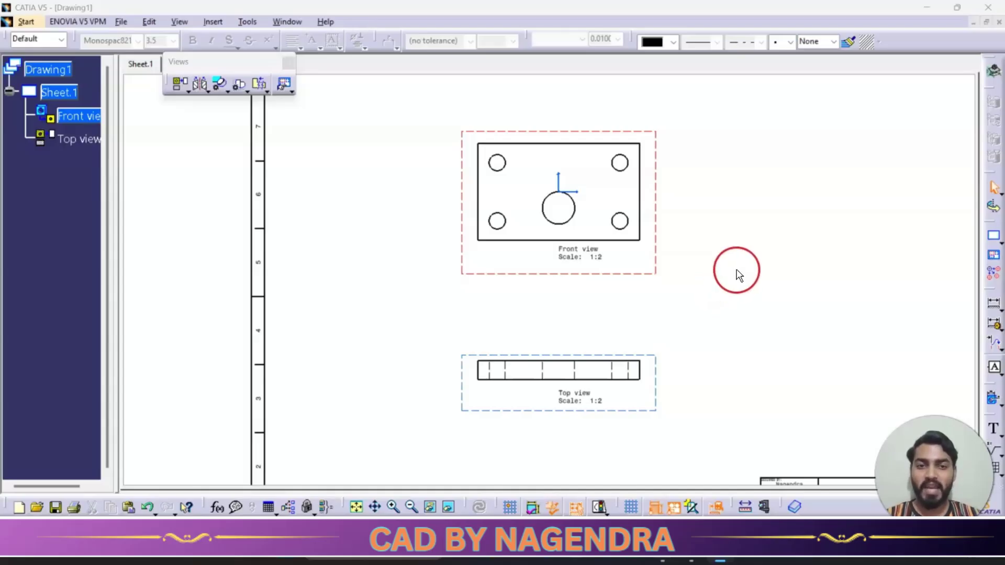
pyautogui.click(681, 288)
pyautogui.click(365, 238)
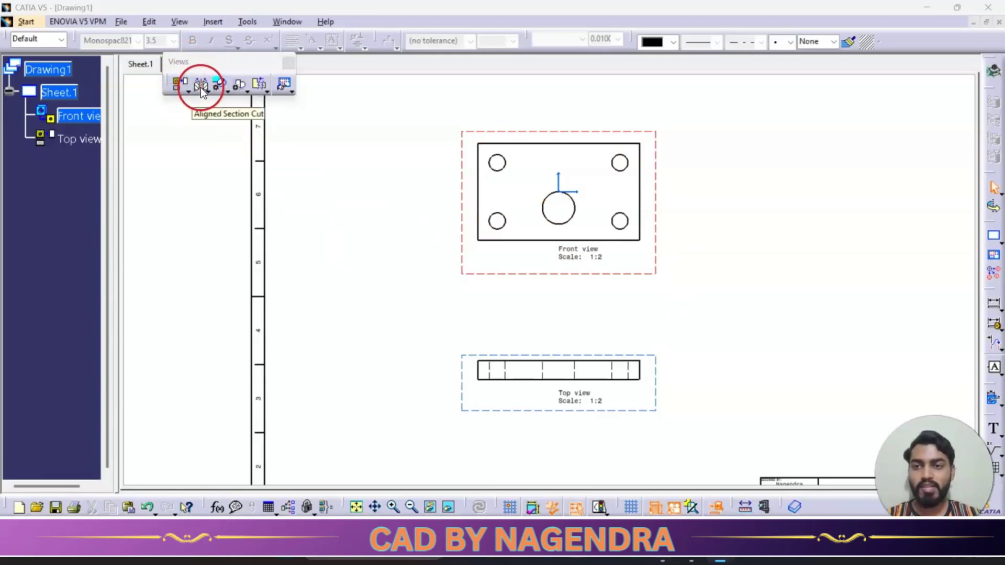
# Detach the Details view tools as a floating toolbar above the front view
pyautogui.click(228, 91)
pyautogui.moveTo(233, 104); pyautogui.dragTo(366, 118)
pyautogui.moveTo(392, 175); pyautogui.dragTo(382, 185, button='middle')
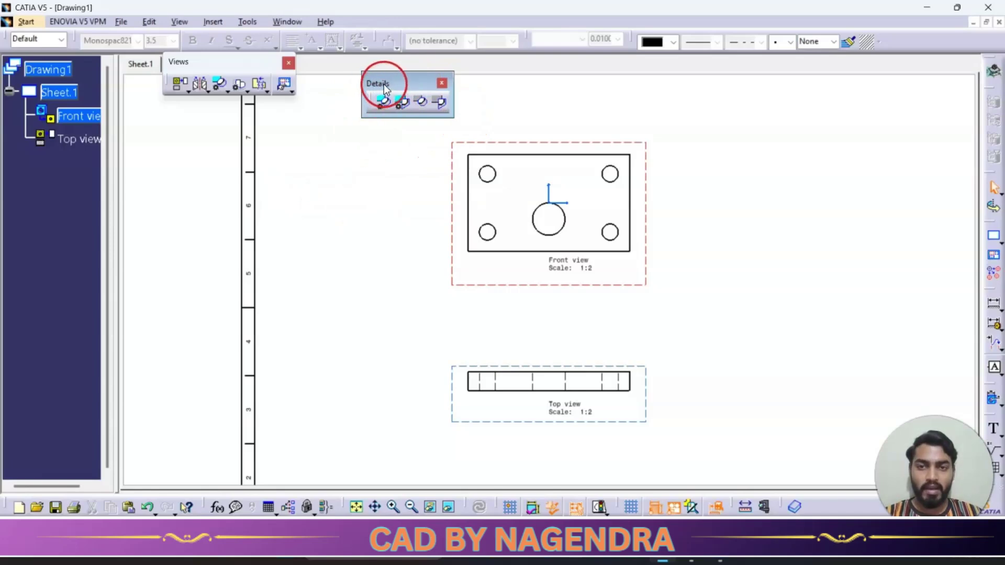
# Create a circular detail view at scale 1:1 around the front view's lower-right hole and corner, placed to the right of the front view
pyautogui.moveTo(668, 248)
pyautogui.keyDown('ctrl'); pyautogui.mouseDown(button='middle')
pyautogui.moveTo(723, 253)
pyautogui.moveTo(721, 240)
pyautogui.moveTo(689, 269)
pyautogui.mouseUp(button='middle'); pyautogui.keyUp('ctrl')
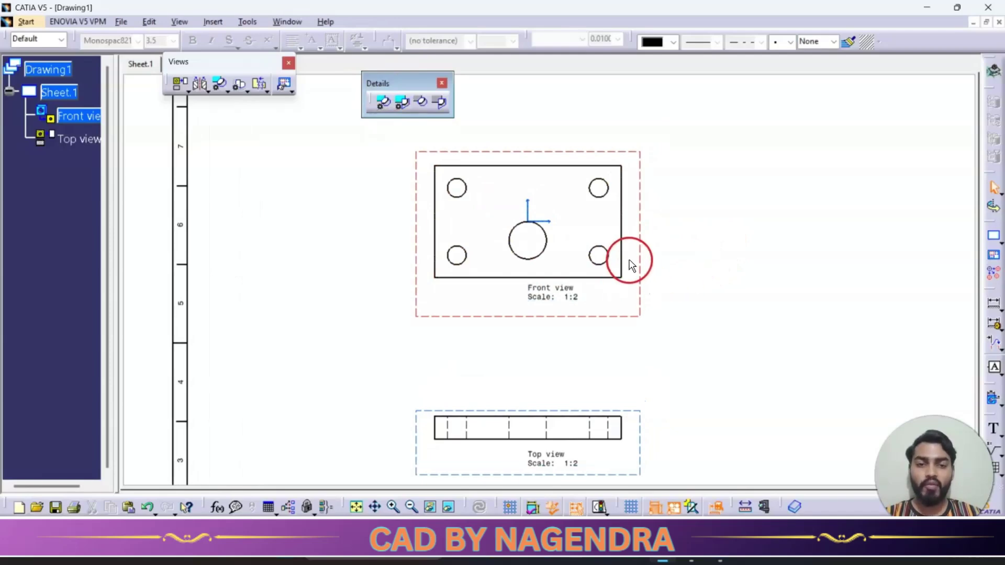
pyautogui.moveTo(633, 279); pyautogui.dragTo(635, 258, button='middle')
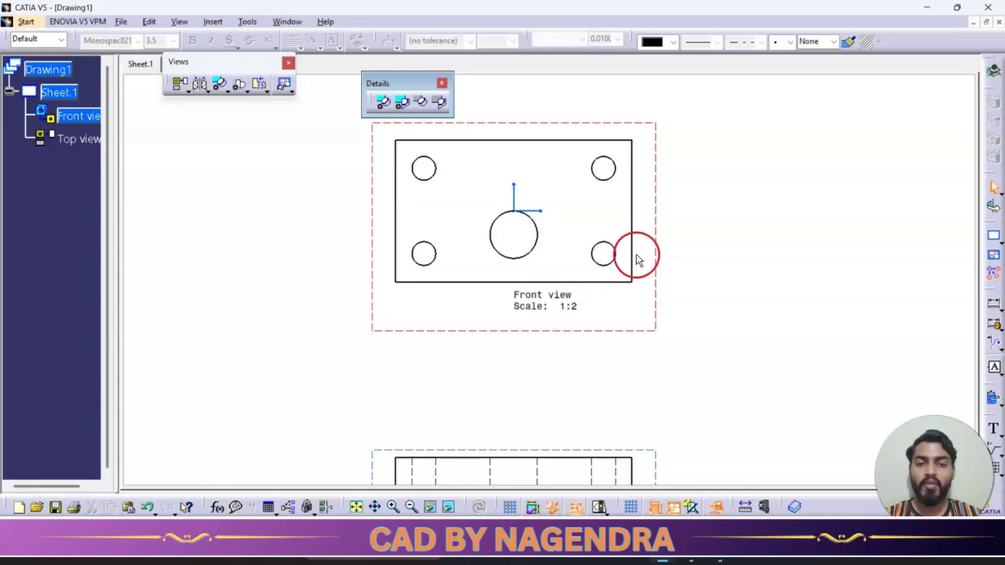
pyautogui.moveTo(628, 300); pyautogui.dragTo(601, 293, button='middle')
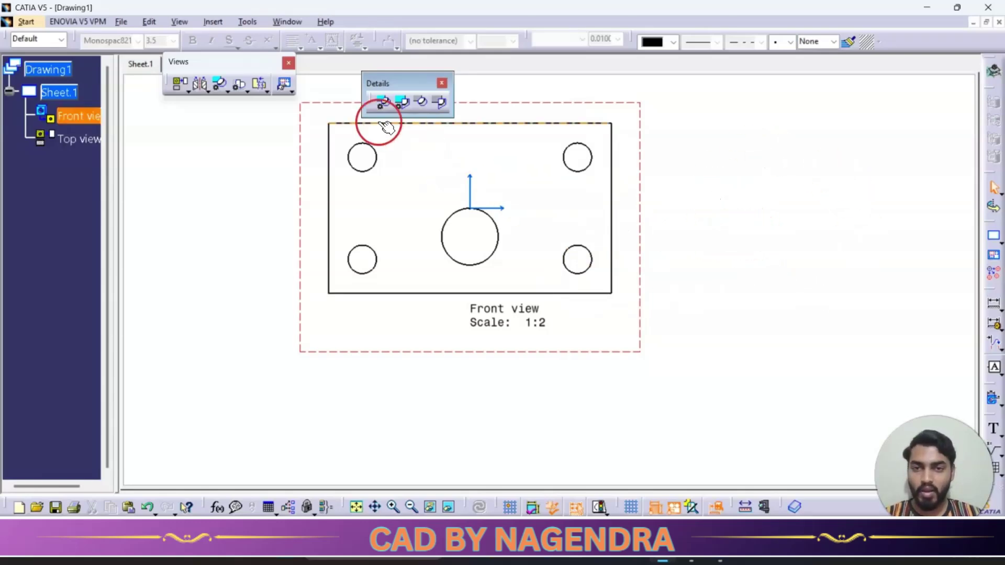
pyautogui.click(385, 104)
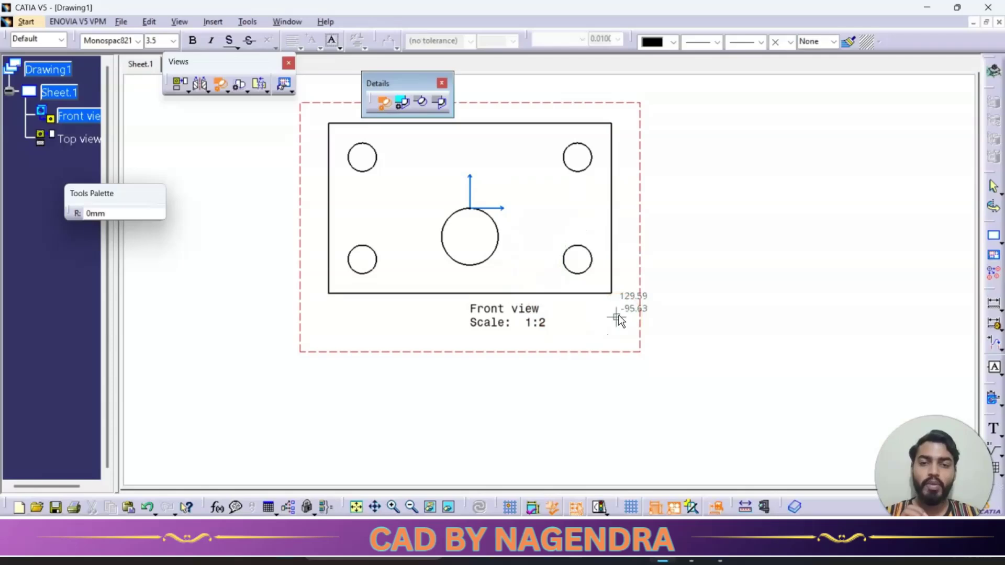
pyautogui.click(589, 283)
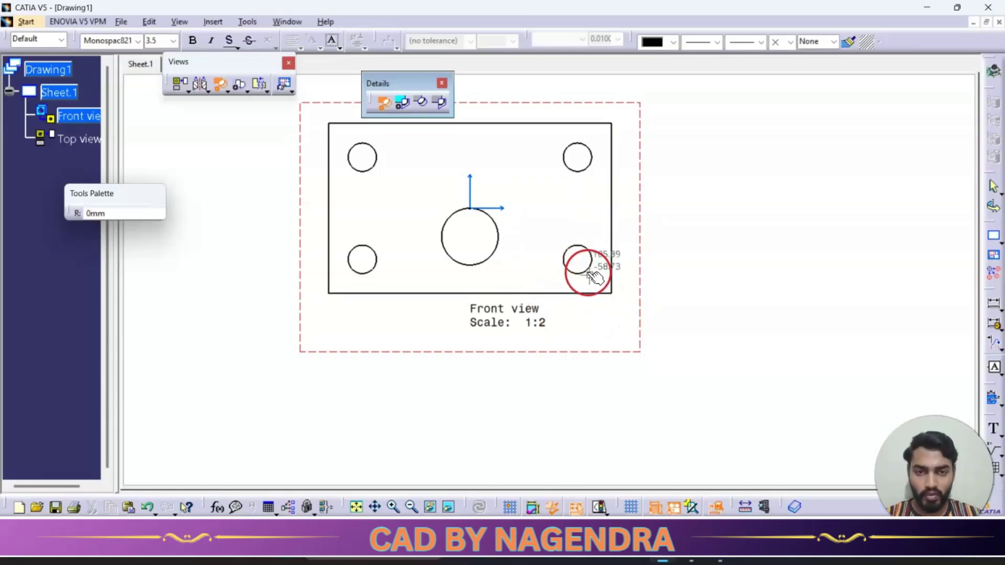
pyautogui.click(599, 278)
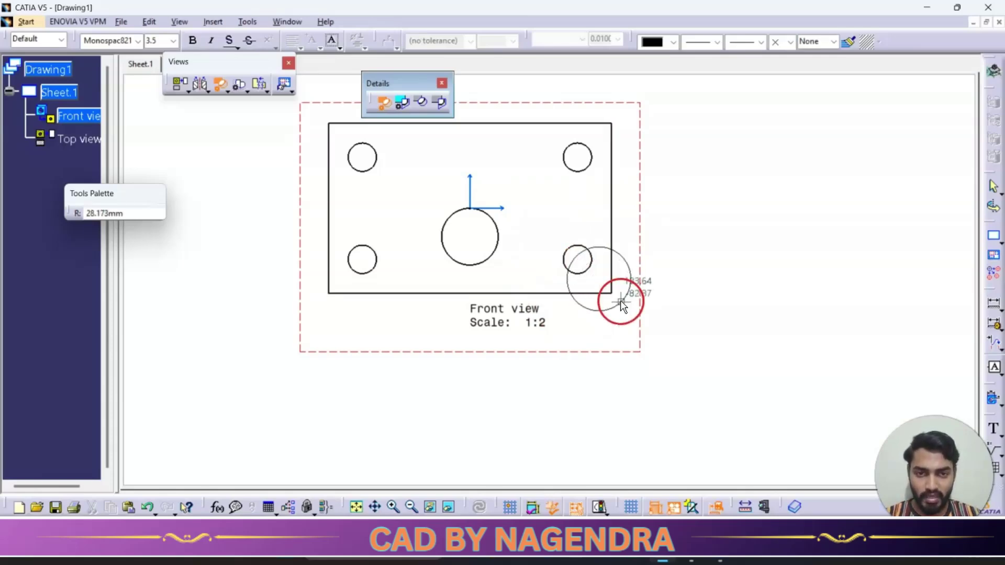
pyautogui.click(637, 318)
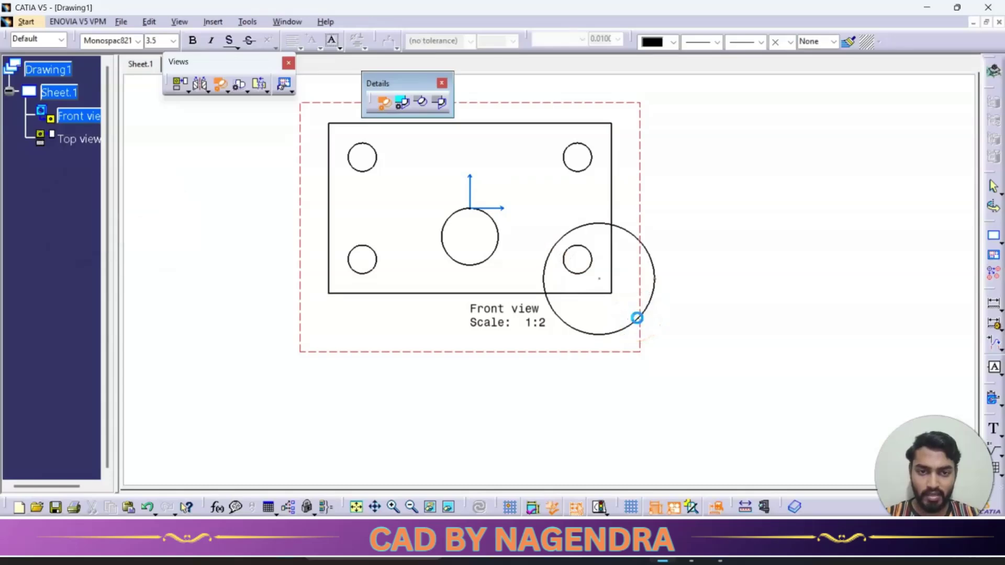
pyautogui.keyDown('ctrl'); pyautogui.moveTo(560, 198); pyautogui.dragTo(593, 263, button='middle'); pyautogui.keyUp('ctrl')
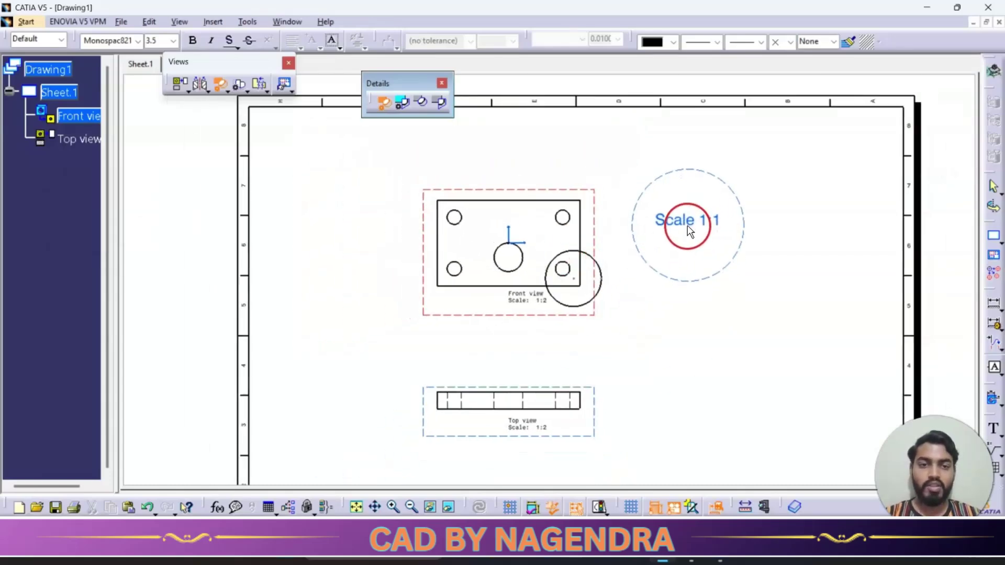
pyautogui.click(727, 226)
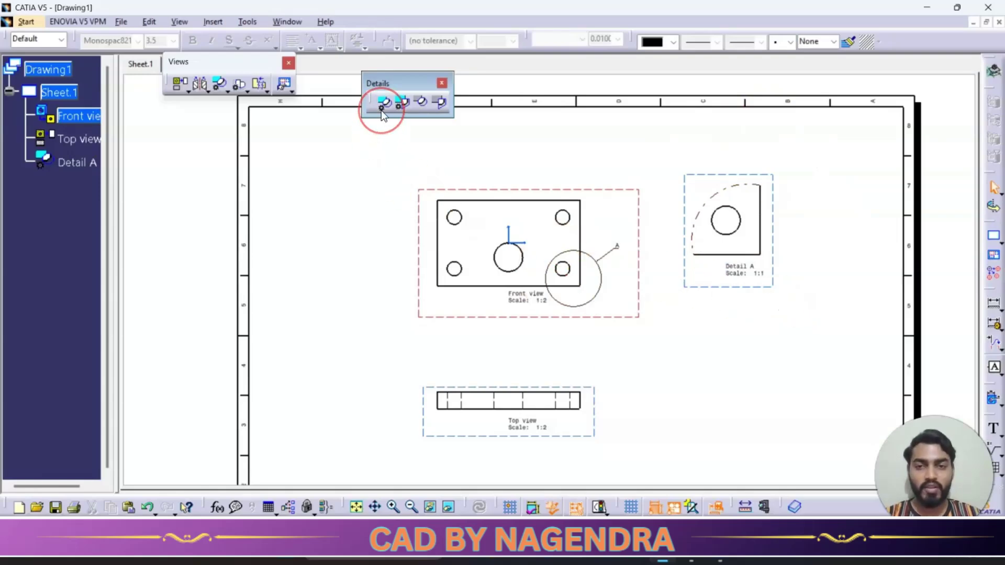
pyautogui.click(402, 105)
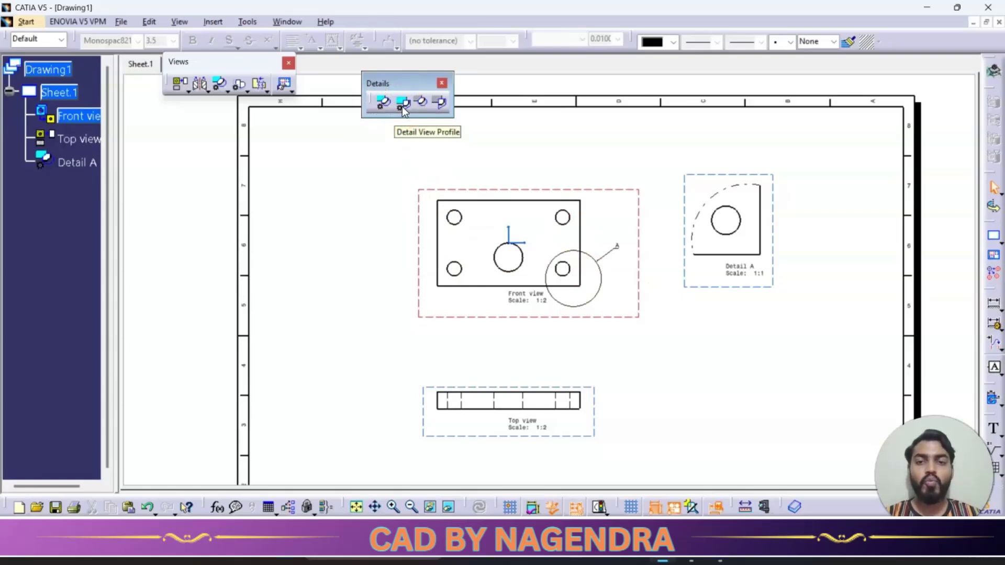
pyautogui.click(384, 103)
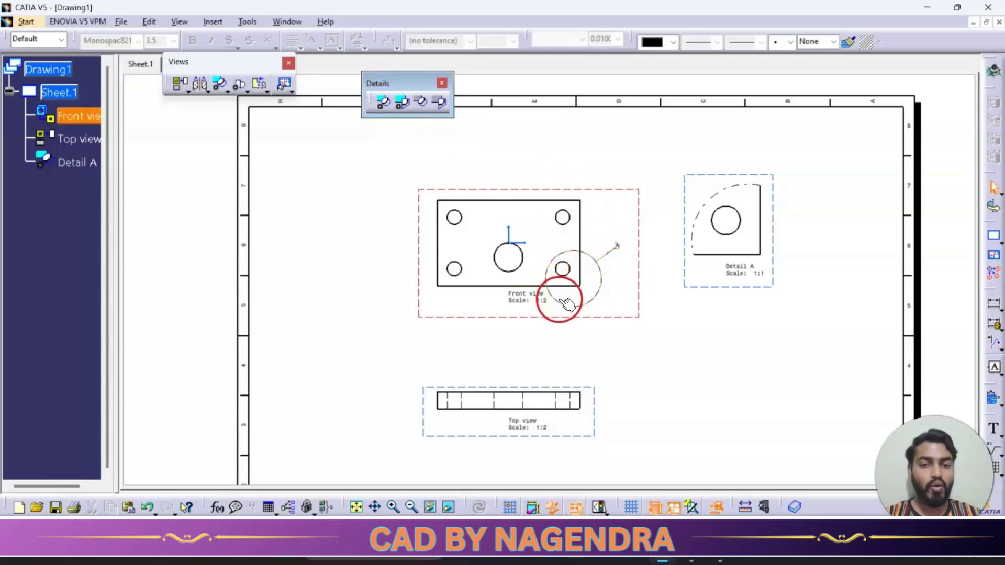
pyautogui.click(402, 103)
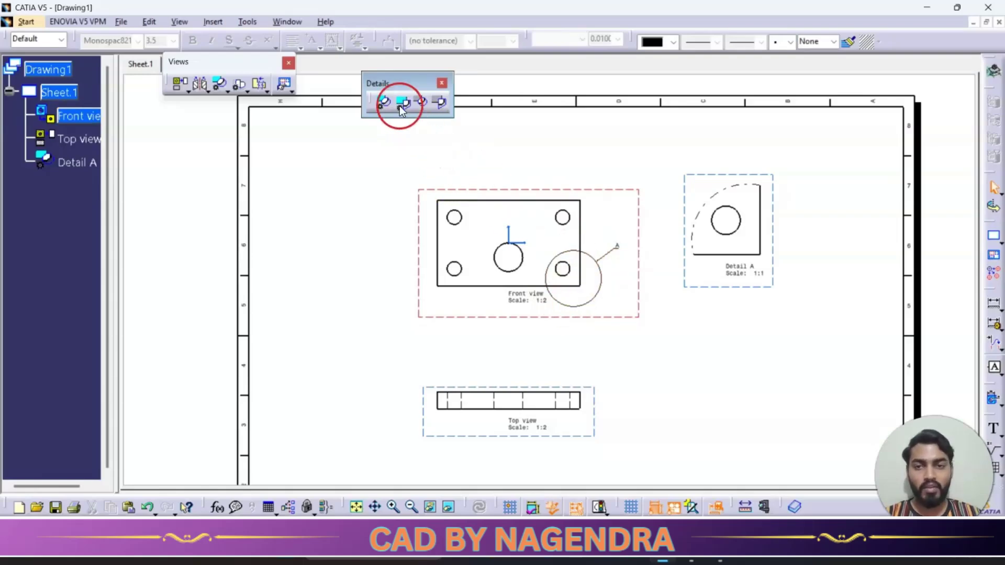
# Create a Detail View Profile with a four-sided outline around the front view's upper-left hole, placed to the left of the front view
pyautogui.click(402, 105)
pyautogui.moveTo(469, 250)
pyautogui.mouseDown(button='middle')
pyautogui.moveTo(504, 239)
pyautogui.moveTo(472, 196)
pyautogui.moveTo(487, 207)
pyautogui.mouseUp(button='middle')
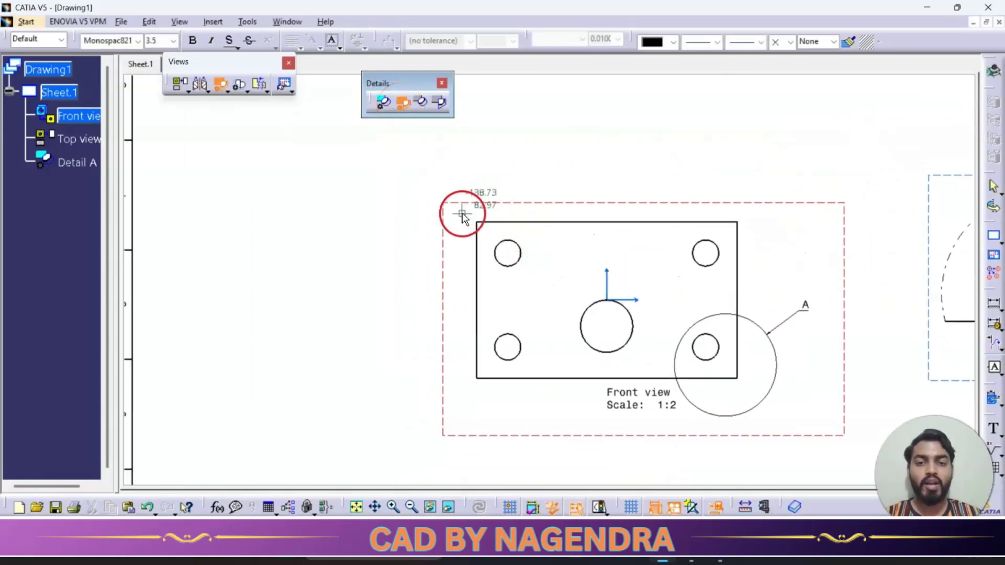
pyautogui.click(462, 213)
pyautogui.click(541, 213)
pyautogui.click(541, 286)
pyautogui.click(463, 269)
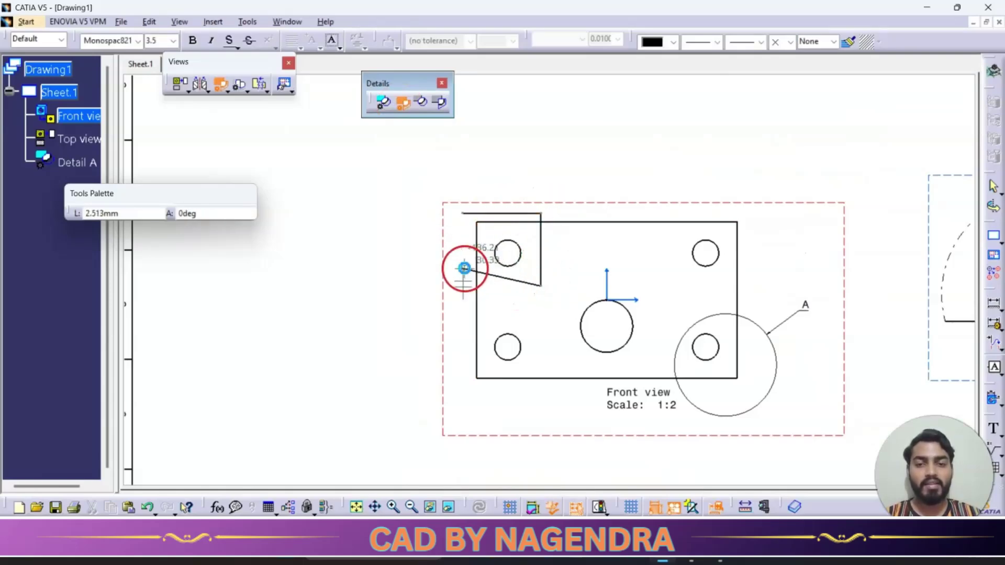
pyautogui.click(464, 213)
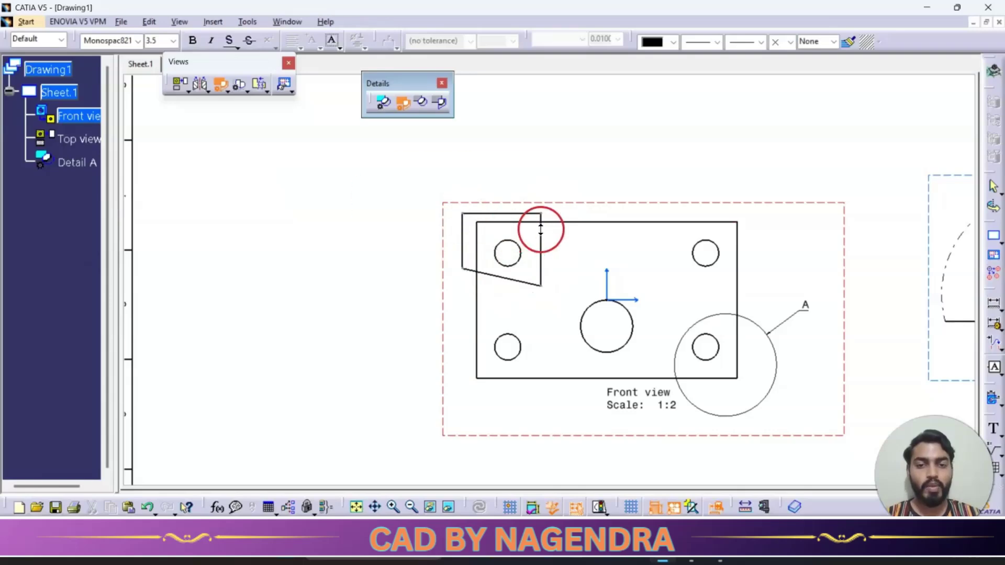
pyautogui.moveTo(538, 225); pyautogui.dragTo(531, 258, button='middle')
pyautogui.click(438, 246)
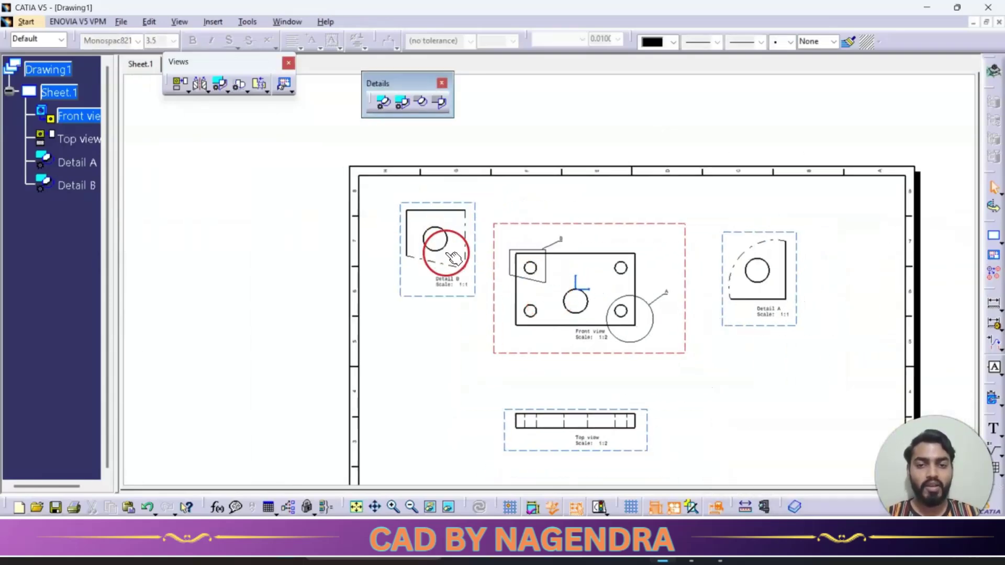
# Set the scale of Detail A to 2:1 and move the view farther to the right, clear of the front view
pyautogui.moveTo(788, 321)
pyautogui.mouseDown(button='middle')
pyautogui.moveTo(724, 312)
pyautogui.moveTo(732, 286)
pyautogui.mouseUp(button='middle')
pyautogui.moveTo(785, 327); pyautogui.dragTo(744, 332, button='middle')
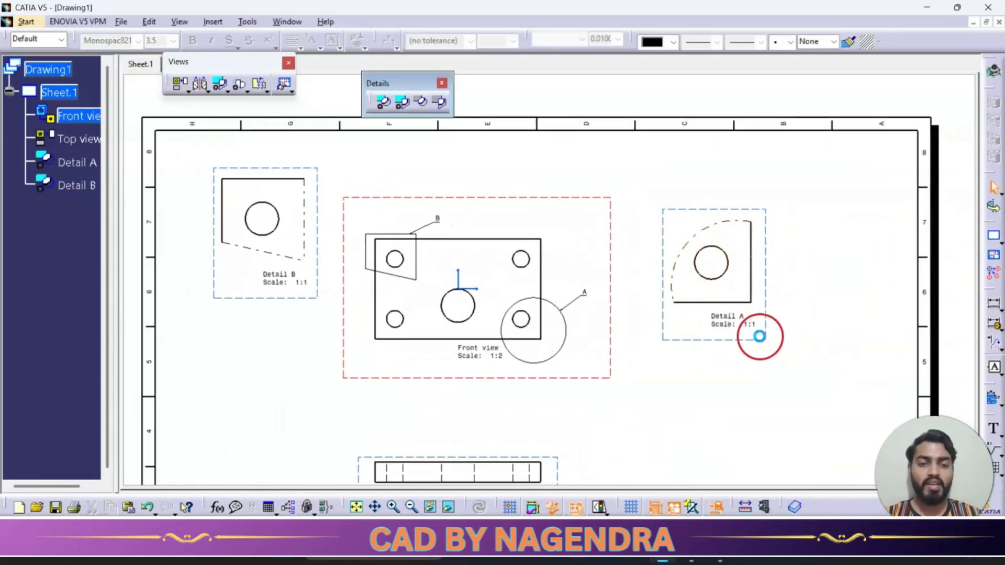
pyautogui.rightClick(768, 343)
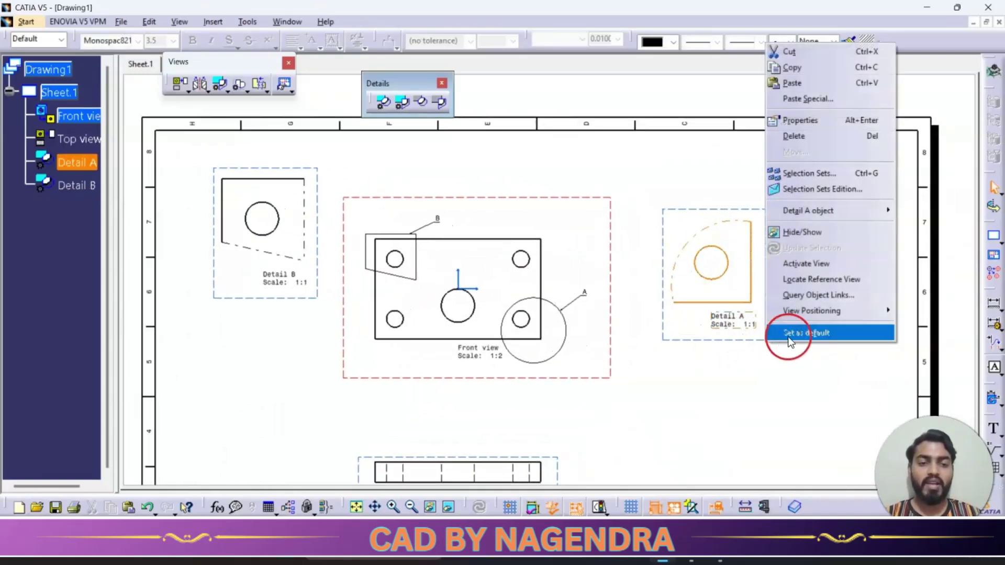
pyautogui.click(787, 125)
pyautogui.click(122, 235)
pyautogui.press('BackSpace')
pyautogui.write('2:')
pyautogui.click(250, 384)
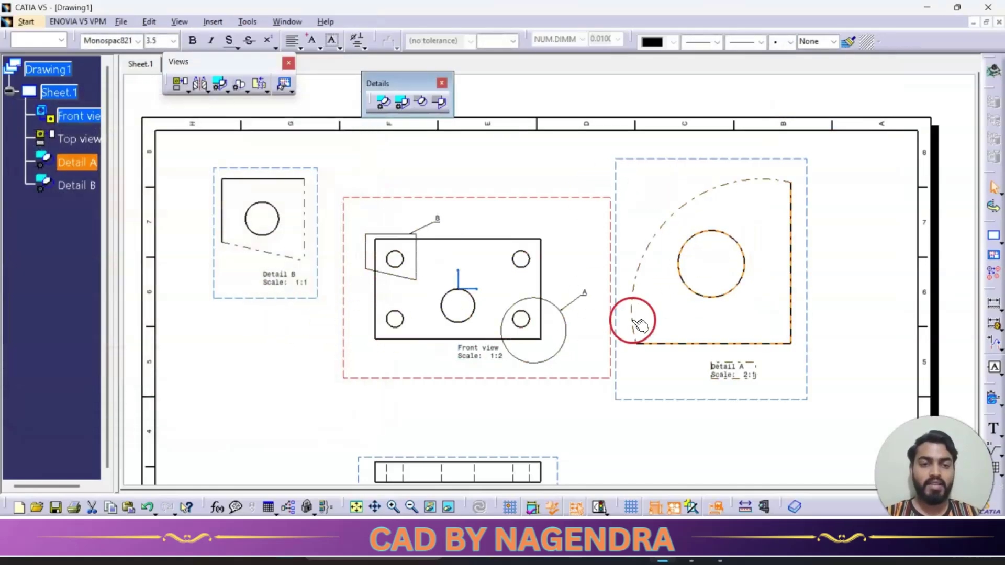
pyautogui.moveTo(808, 284); pyautogui.dragTo(885, 277)
pyautogui.scroll(-3, 721, 294)
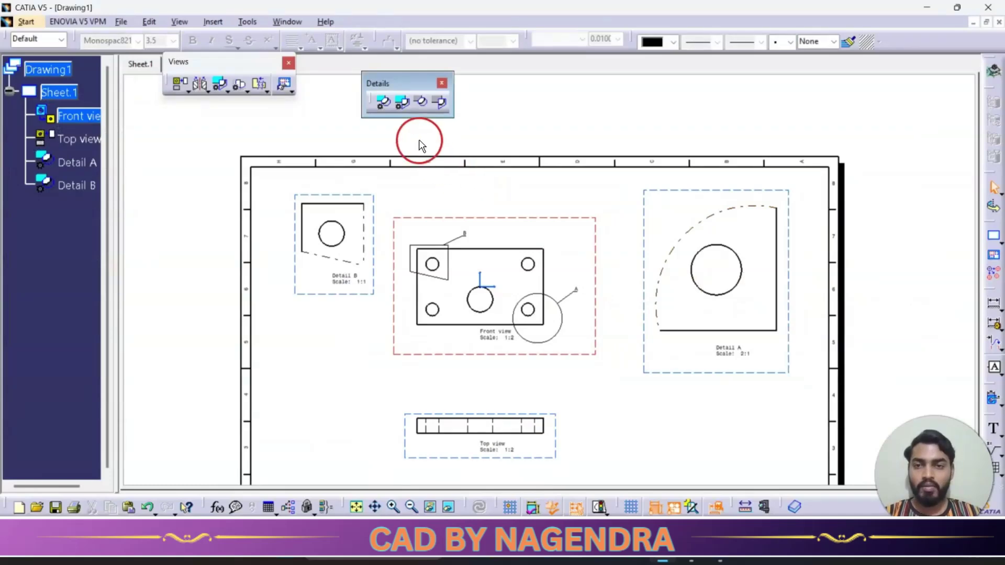
# Create a circular Quick Detail View at scale 1:1 around the front view's lower-left hole and corner, placed below Detail A
pyautogui.click(404, 108)
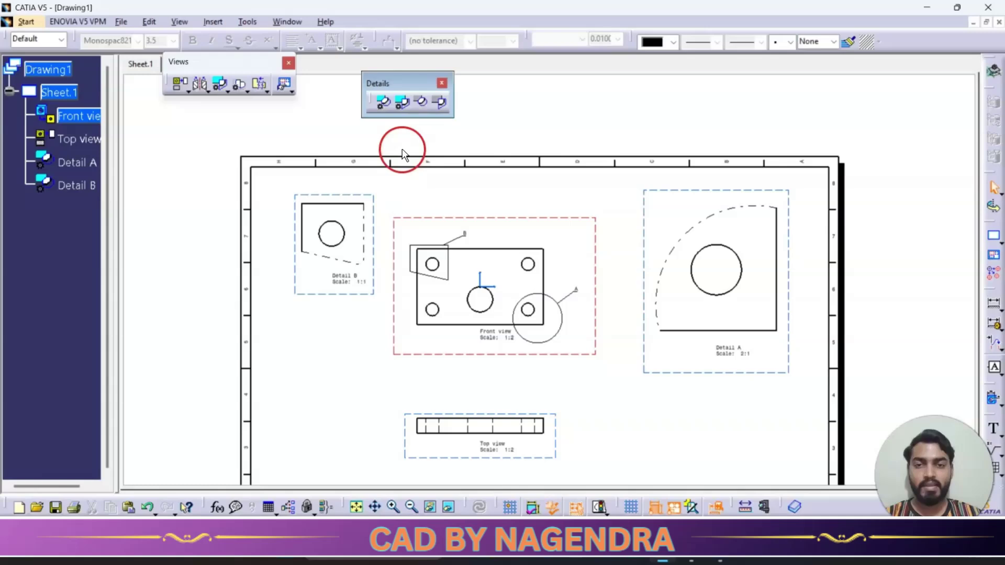
pyautogui.click(424, 104)
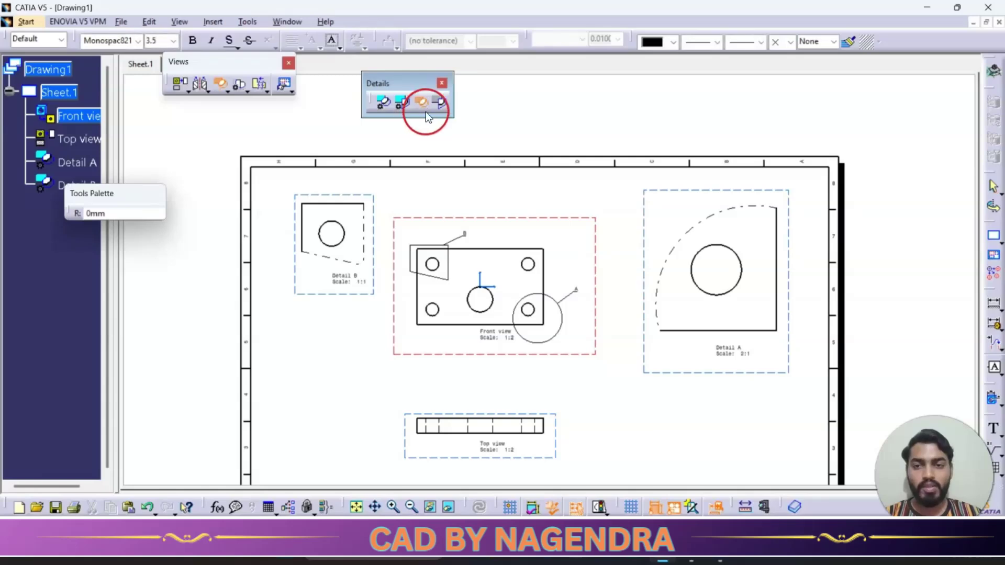
pyautogui.scroll(5, 469, 308)
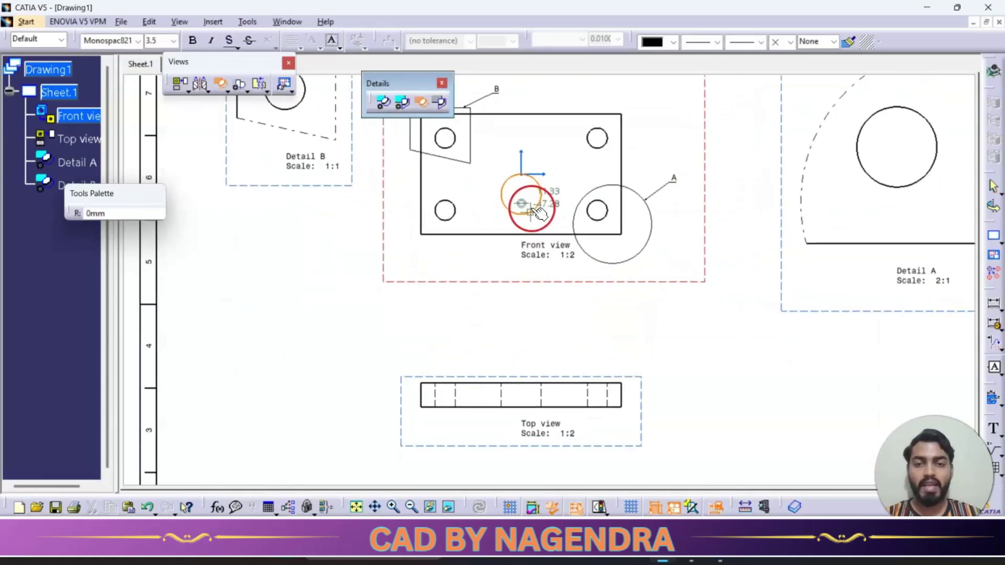
pyautogui.moveTo(539, 212); pyautogui.dragTo(561, 251, button='middle')
pyautogui.click(450, 269)
pyautogui.click(479, 306)
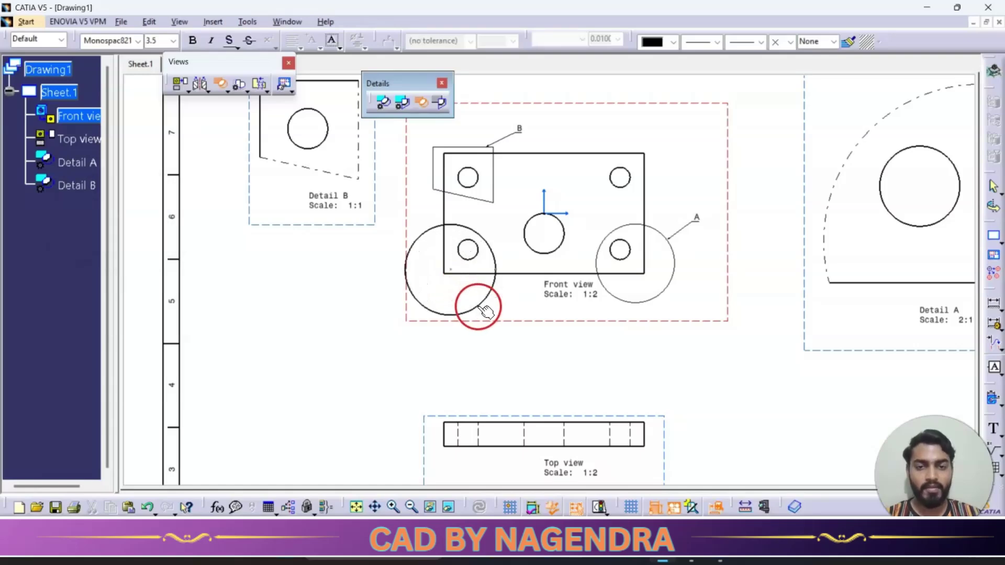
pyautogui.scroll(-5, 473, 304)
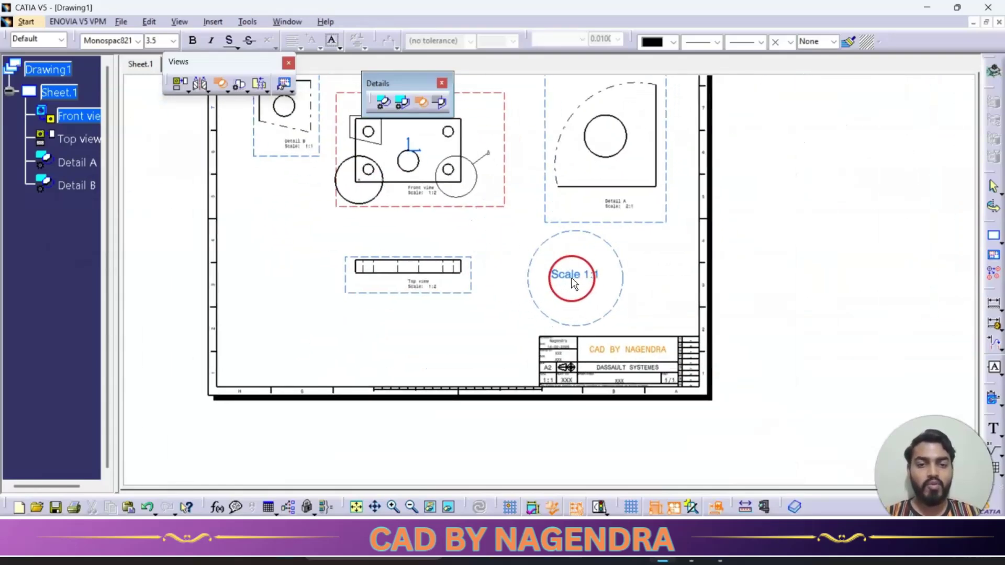
pyautogui.click(605, 275)
pyautogui.moveTo(531, 258); pyautogui.dragTo(553, 317, button='middle')
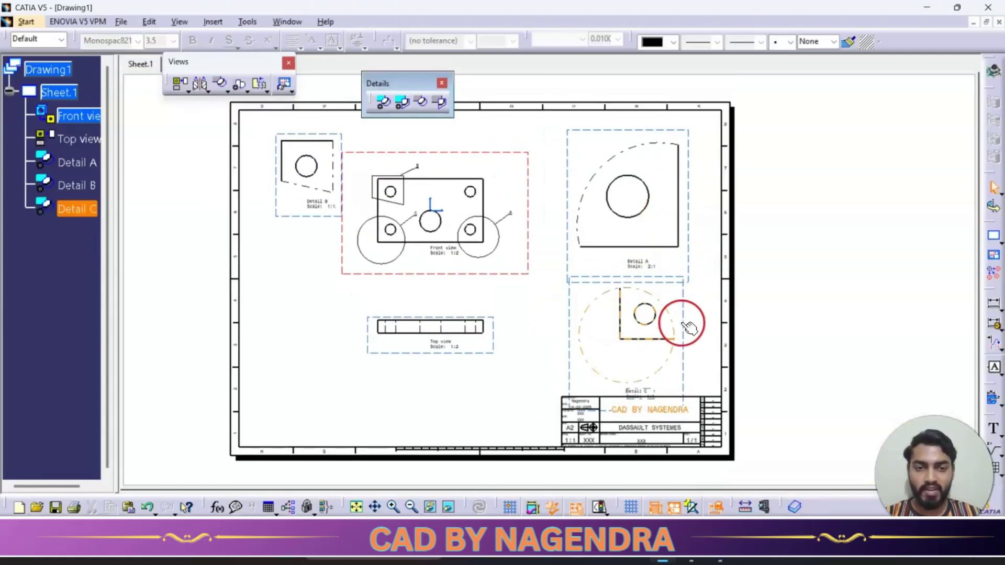
pyautogui.click(386, 106)
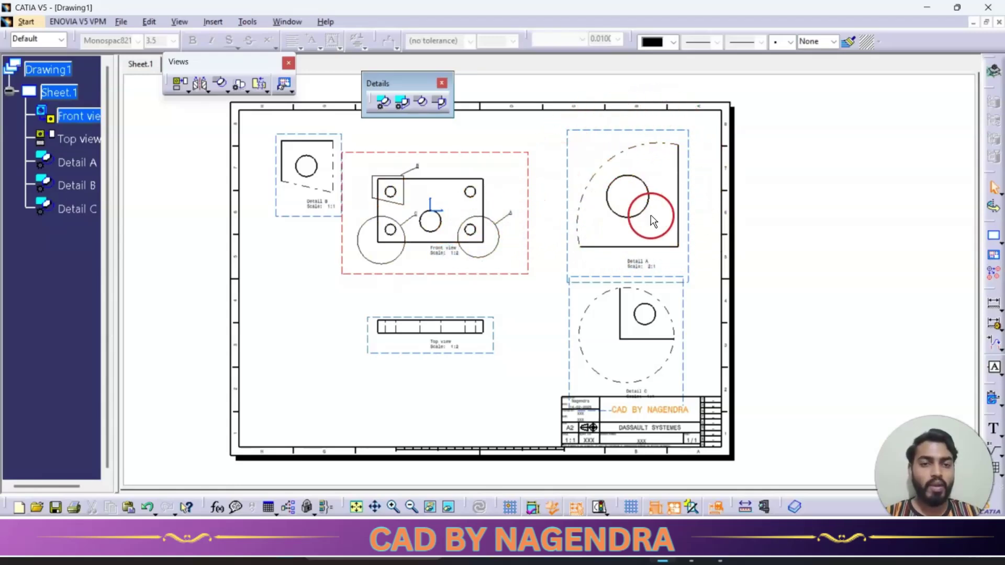
pyautogui.click(529, 155)
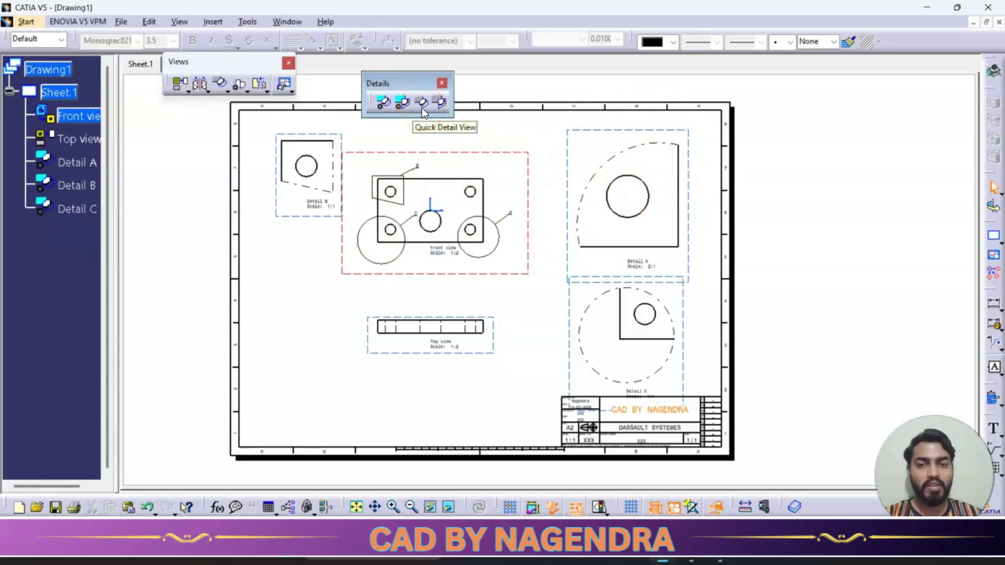
pyautogui.click(422, 103)
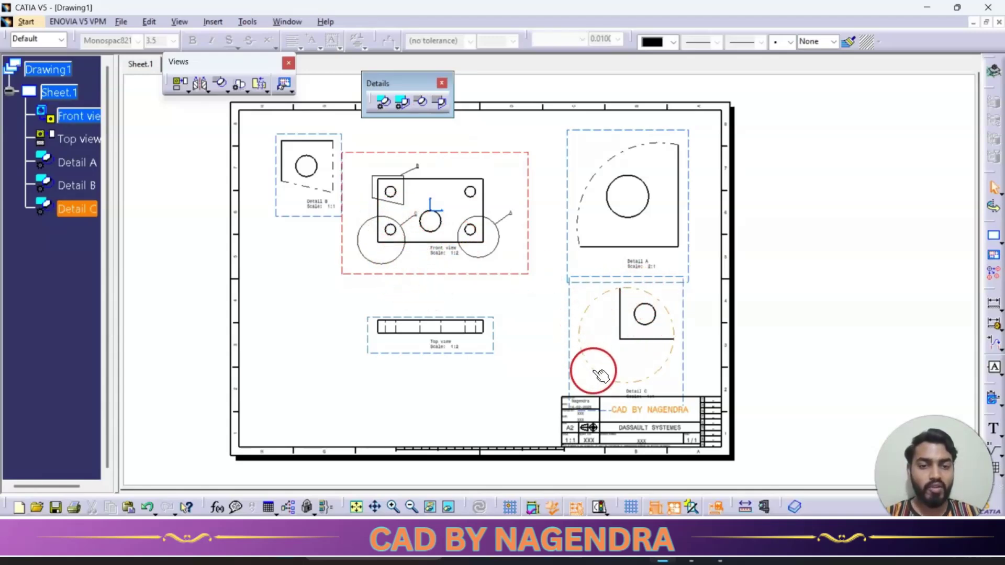
# Create a Quick Detail View Profile at scale 1:1 with a four-sided outline around the front view's upper-right hole, placed beside the top view
pyautogui.moveTo(537, 263)
pyautogui.mouseDown(button='middle')
pyautogui.moveTo(635, 314)
pyautogui.moveTo(638, 232)
pyautogui.mouseUp(button='middle')
pyautogui.moveTo(604, 266); pyautogui.dragTo(590, 271, button='middle')
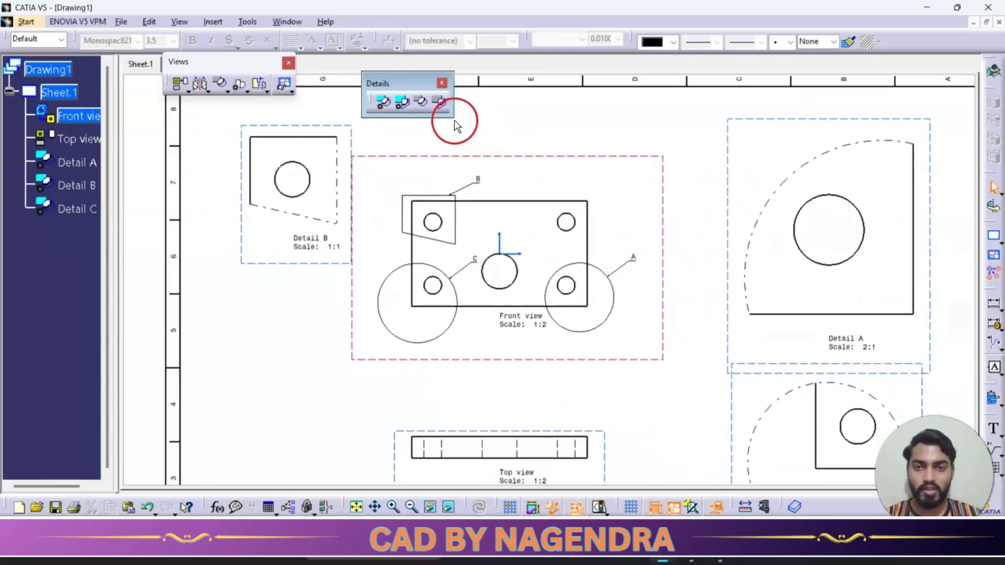
pyautogui.click(443, 102)
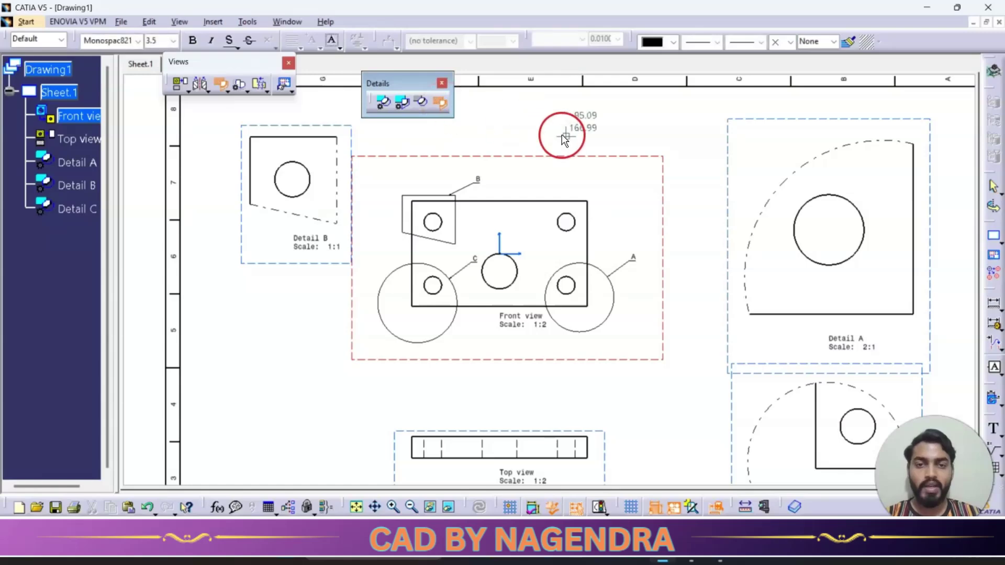
pyautogui.keyDown('ctrl'); pyautogui.moveTo(596, 222); pyautogui.dragTo(554, 148, button='middle'); pyautogui.keyUp('ctrl')
pyautogui.click(553, 149)
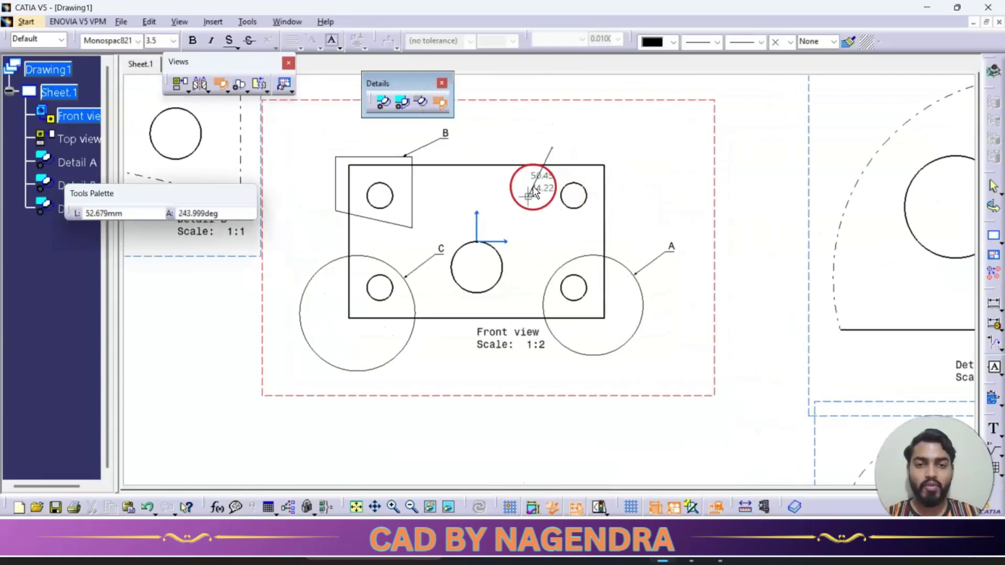
pyautogui.click(521, 216)
pyautogui.click(642, 222)
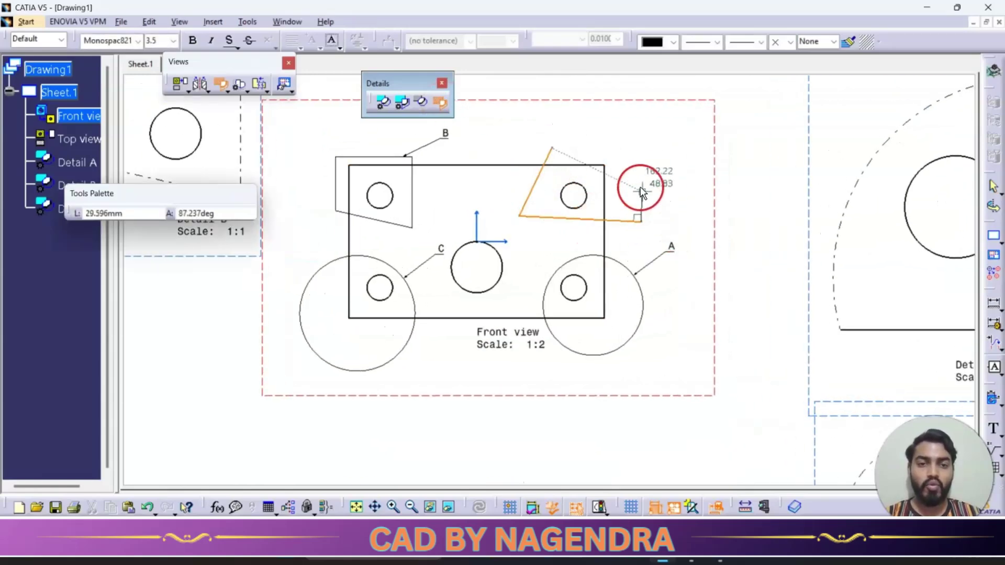
pyautogui.click(639, 156)
pyautogui.click(553, 148)
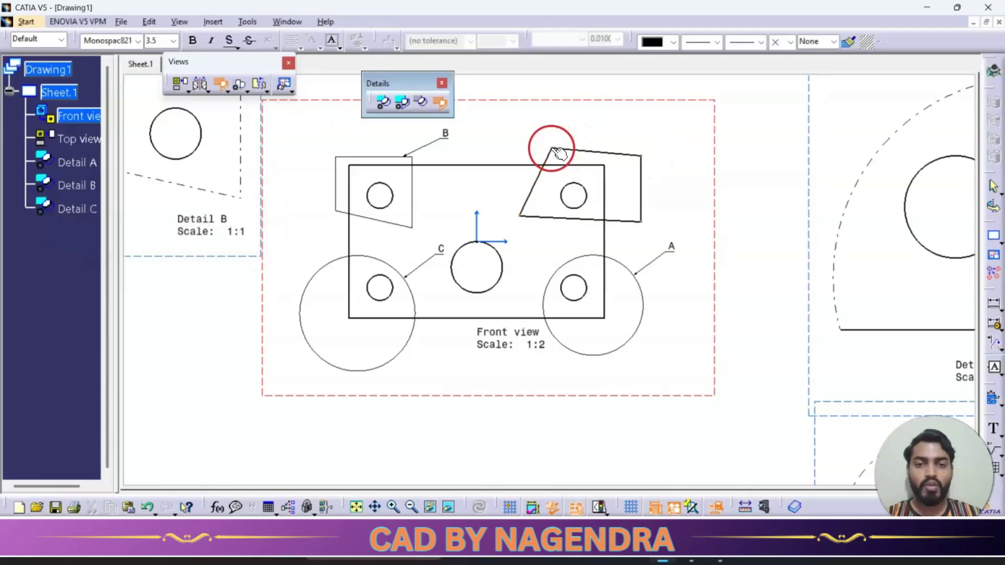
pyautogui.keyDown('ctrl'); pyautogui.moveTo(595, 157); pyautogui.dragTo(655, 177, button='middle'); pyautogui.keyUp('ctrl')
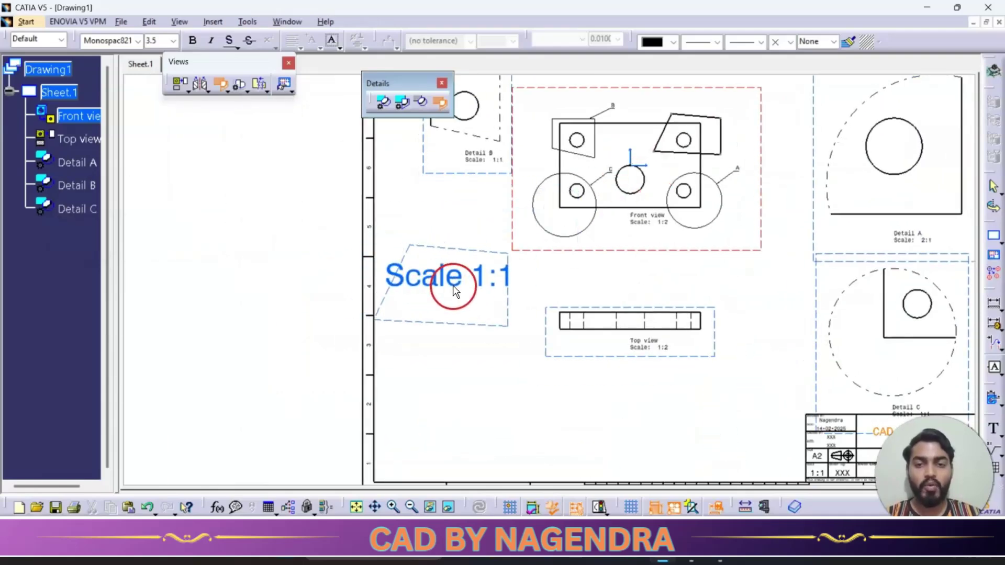
pyautogui.click(464, 321)
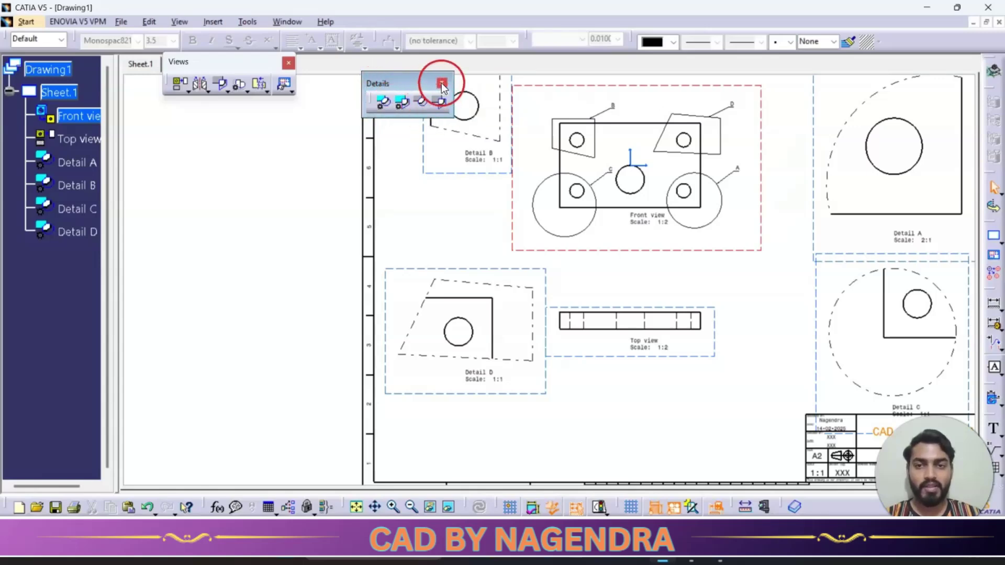
# Close the floating Details tools and detach the Clippings tools as a floating palette at the sheet's upper edge
pyautogui.click(442, 82)
pyautogui.scroll(-2, 547, 230)
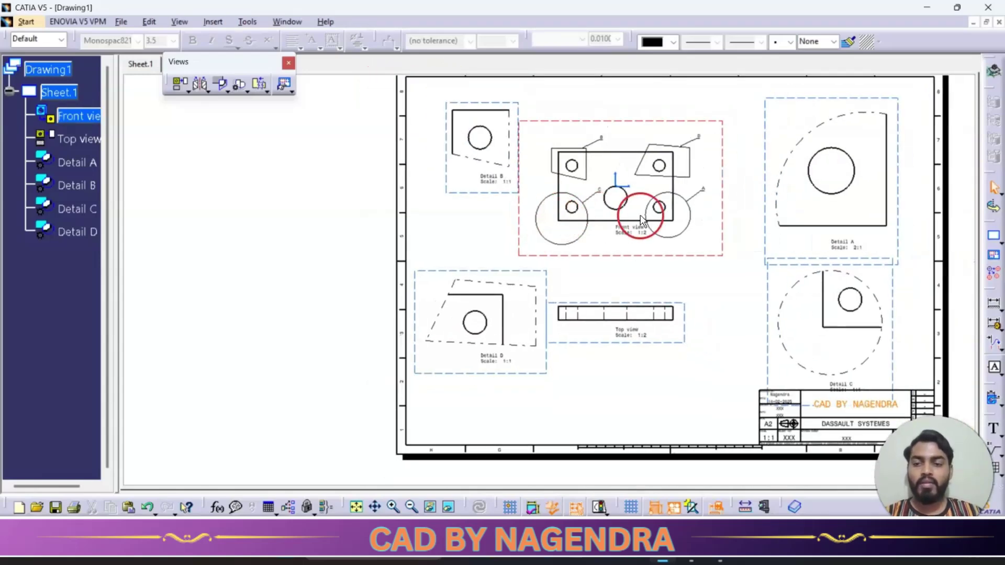
pyautogui.moveTo(640, 215); pyautogui.dragTo(628, 233, button='middle')
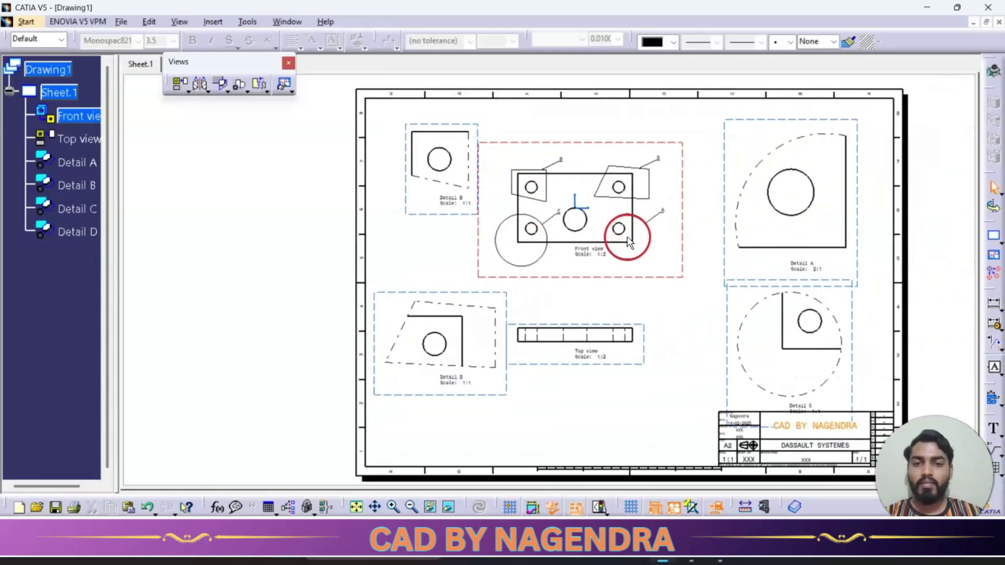
pyautogui.click(247, 92)
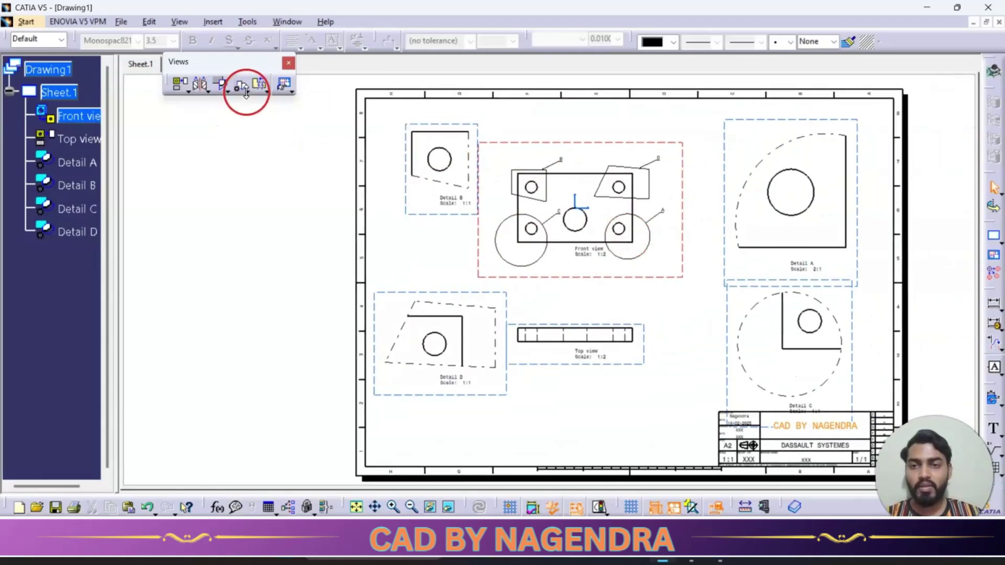
pyautogui.moveTo(253, 96)
pyautogui.mouseDown()
pyautogui.moveTo(310, 145)
pyautogui.moveTo(320, 184)
pyautogui.mouseUp()
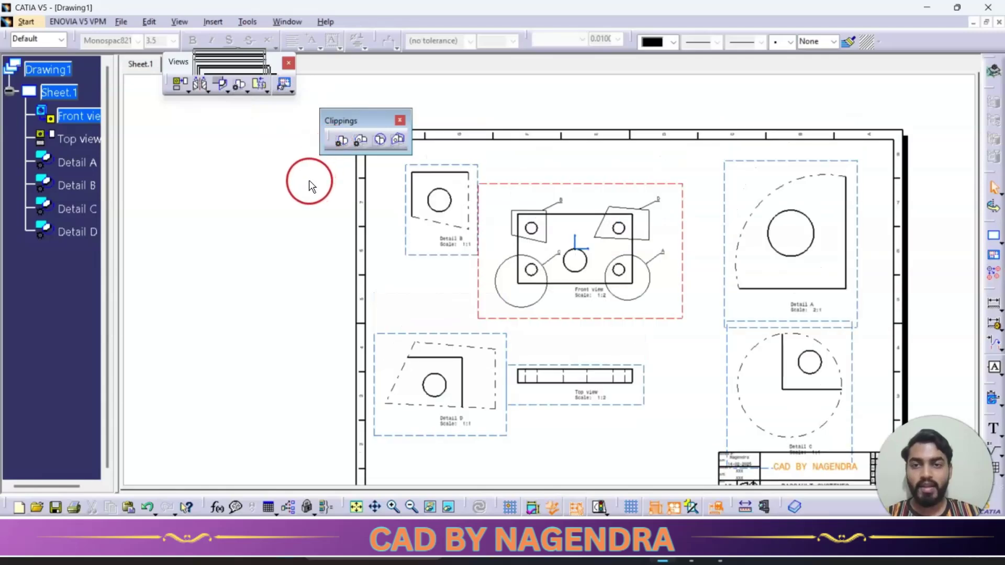
pyautogui.moveTo(374, 123); pyautogui.dragTo(477, 128)
pyautogui.moveTo(428, 212)
pyautogui.mouseDown(button='middle')
pyautogui.moveTo(399, 193)
pyautogui.moveTo(516, 260)
pyautogui.moveTo(498, 235)
pyautogui.mouseUp(button='middle')
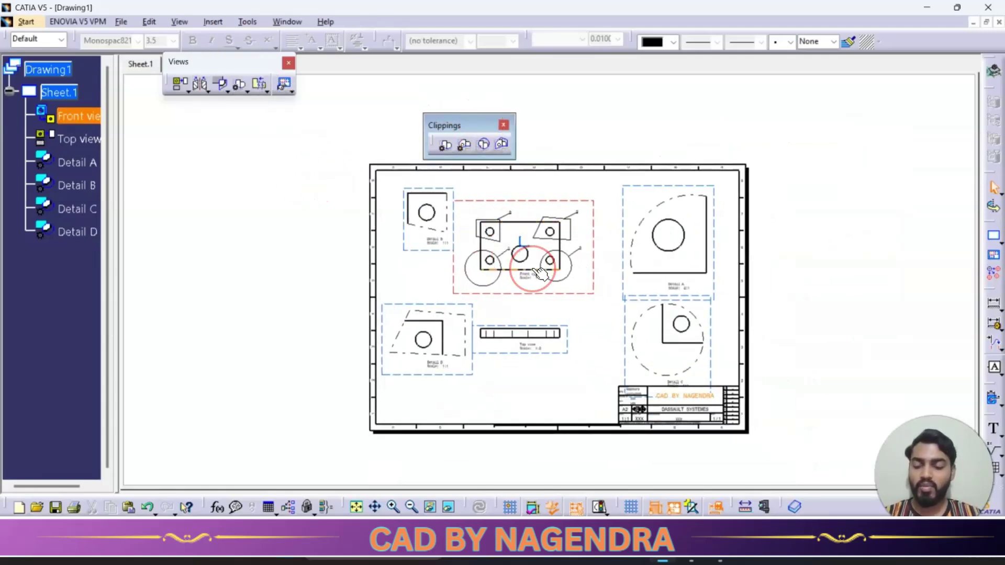
# Undo all the detail views so that only the front view and the top view stay on the sheet
pyautogui.hotkey('ctrl', 'z')
pyautogui.hotkey('ctrl', 'z')
pyautogui.hotkey('ctrl', 'z')
pyautogui.hotkey('ctrl', 'z')
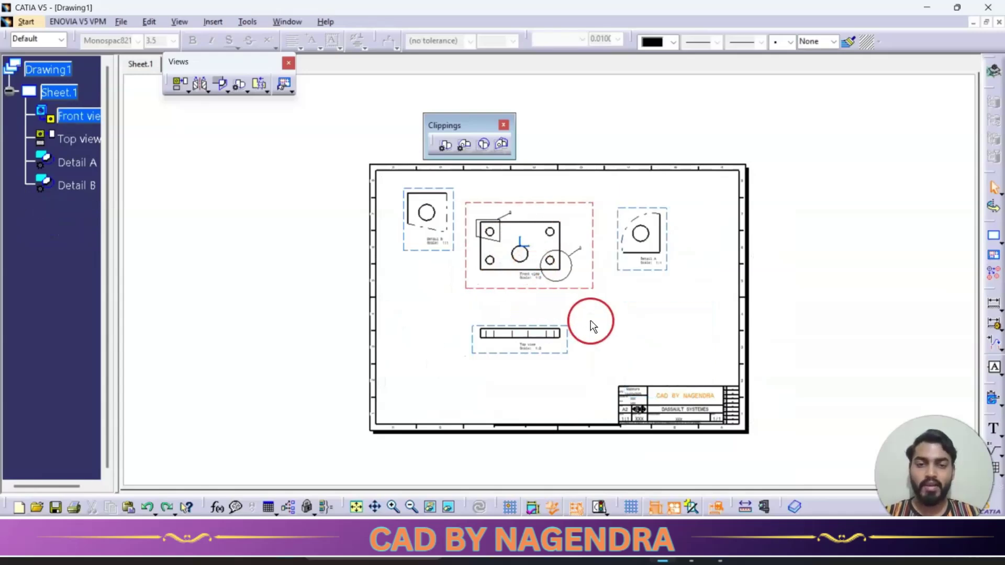
pyautogui.hotkey('ctrl', 'z')
pyautogui.scroll(5, 592, 325)
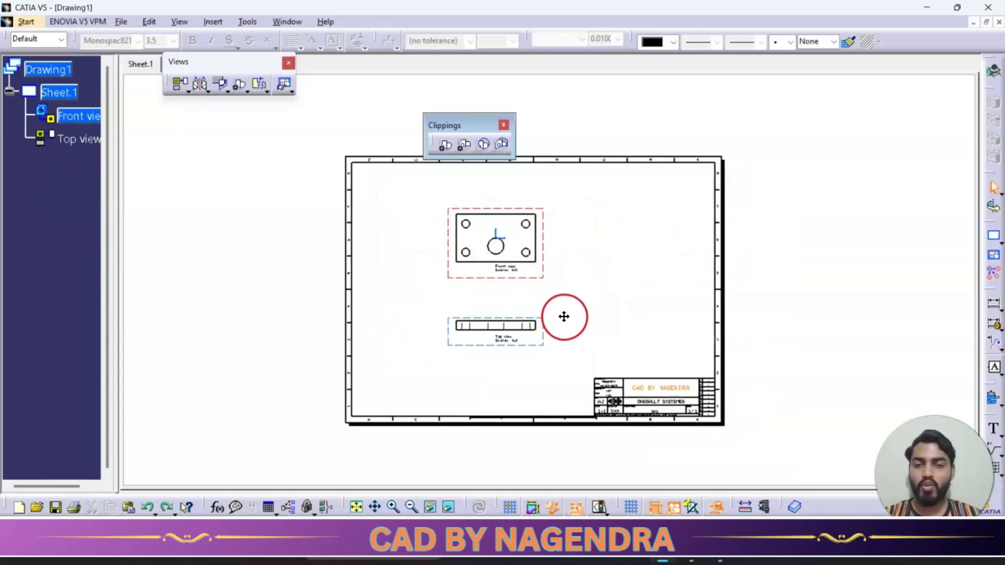
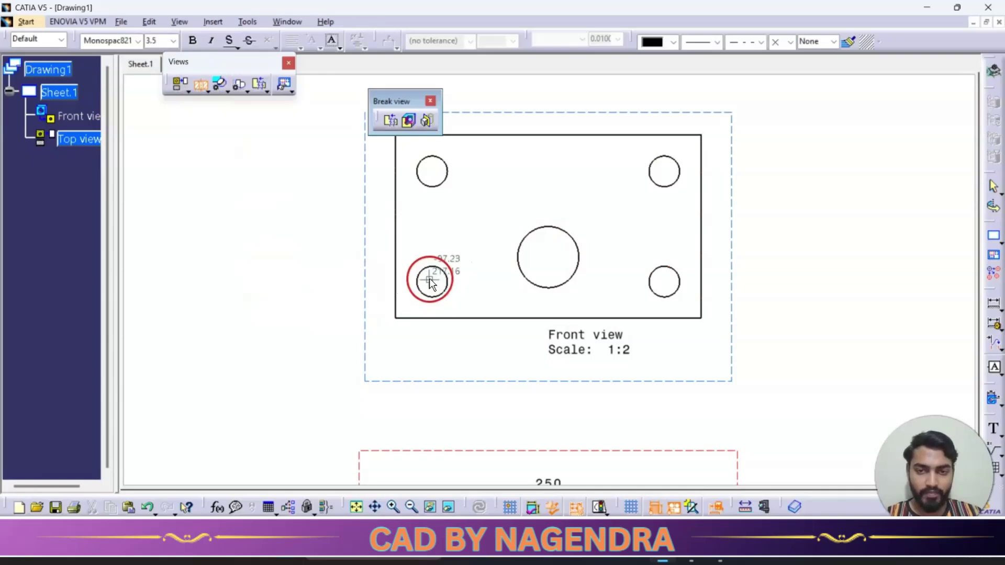
# Activate the front view and create an Offset Section View along a horizontal line through both lower holes' centres, placed between front and top views
pyautogui.press('Escape')
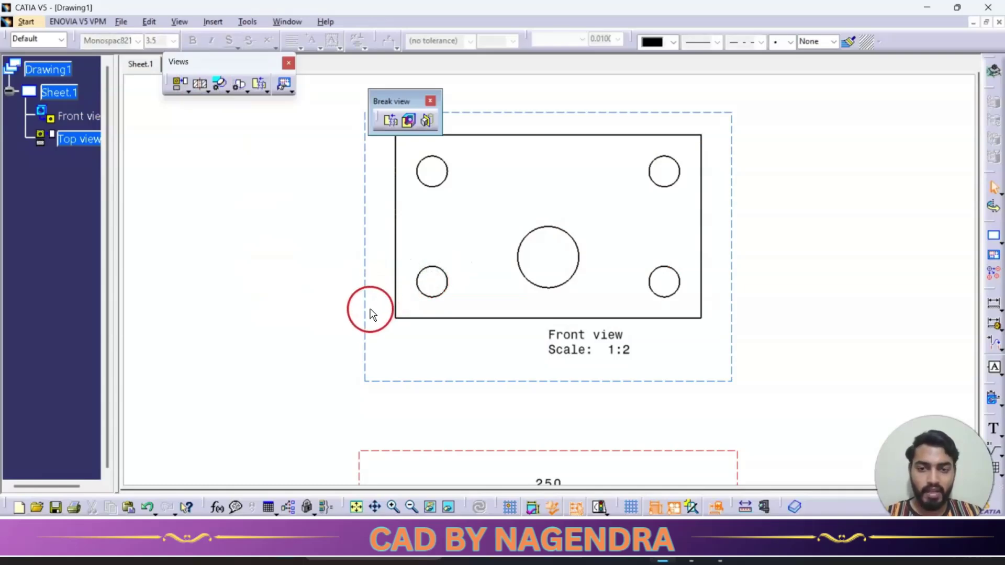
pyautogui.doubleClick(363, 318)
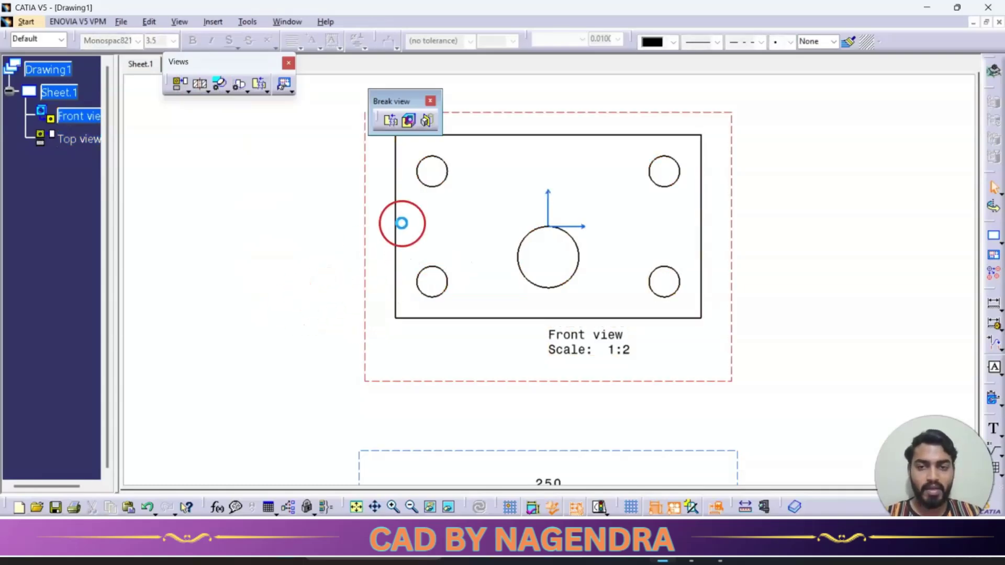
pyautogui.click(202, 85)
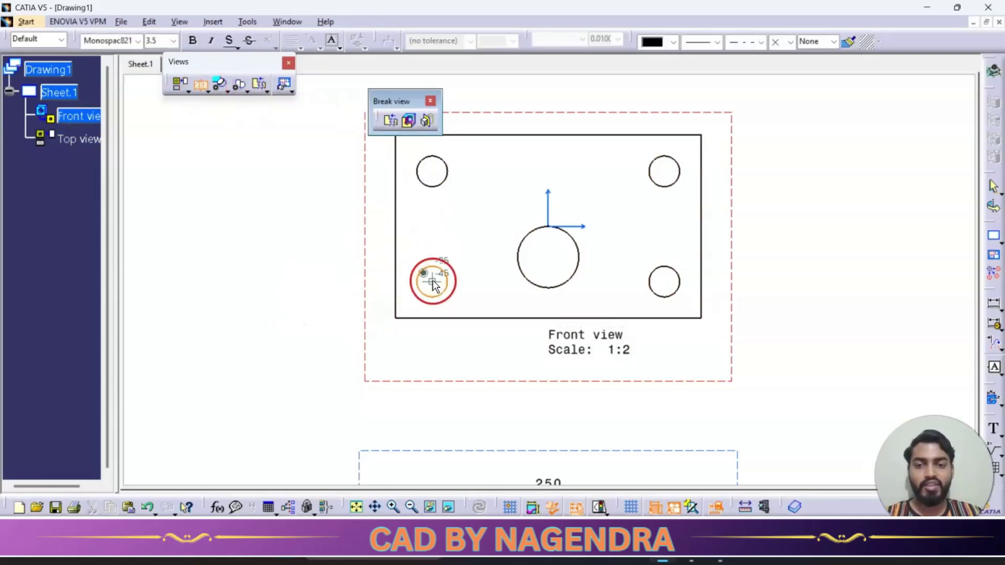
pyautogui.click(382, 282)
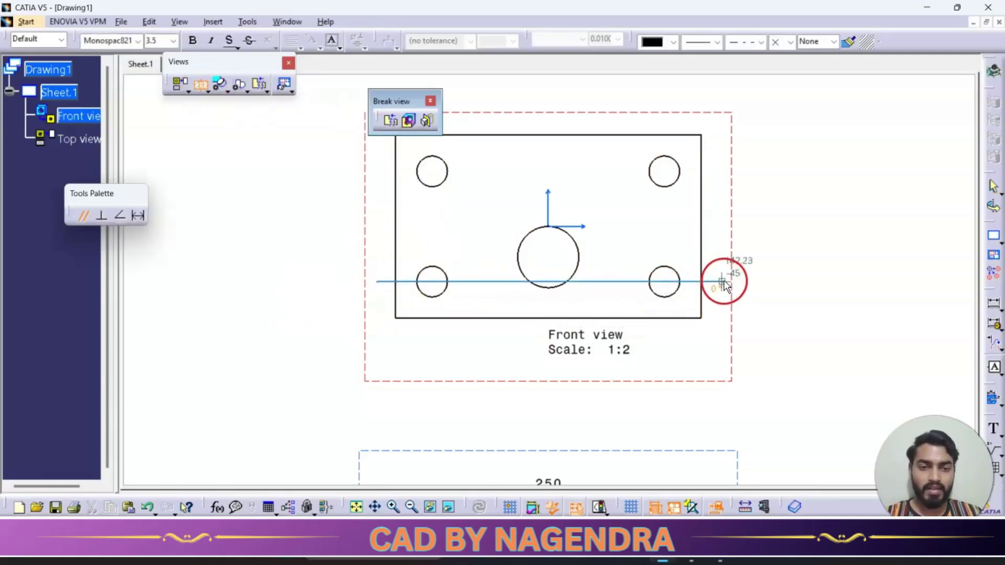
pyautogui.doubleClick(753, 280)
pyautogui.keyDown('ctrl'); pyautogui.moveTo(665, 270); pyautogui.dragTo(652, 241, button='middle'); pyautogui.keyUp('ctrl')
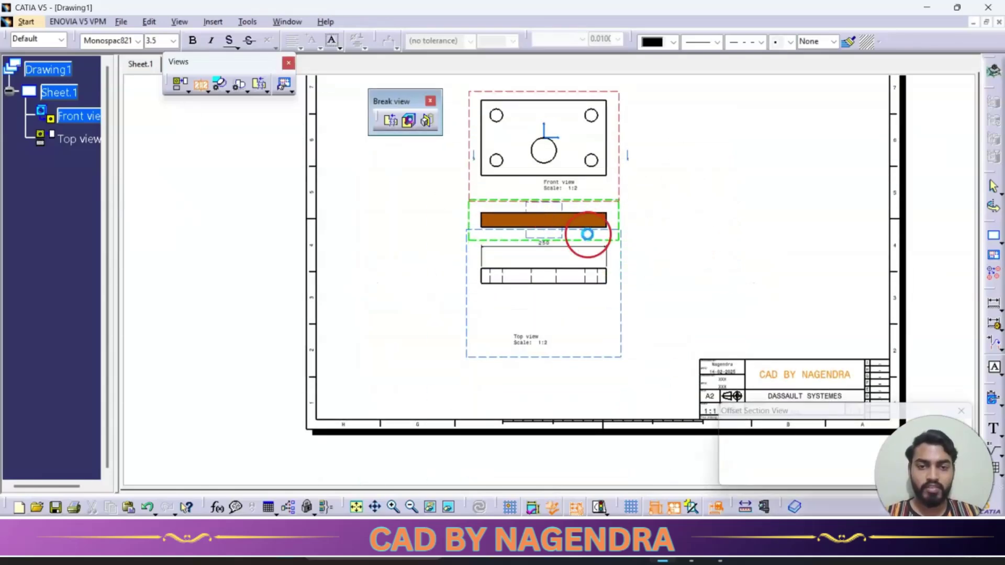
pyautogui.click(543, 221)
# Move the top view down so that its 250 dimension clears the section view's label
pyautogui.keyDown('ctrl'); pyautogui.moveTo(543, 245); pyautogui.dragTo(558, 211, button='middle'); pyautogui.keyUp('ctrl')
pyautogui.moveTo(558, 173)
pyautogui.mouseDown(button='middle')
pyautogui.moveTo(563, 305)
pyautogui.moveTo(573, 247)
pyautogui.mouseUp(button='middle')
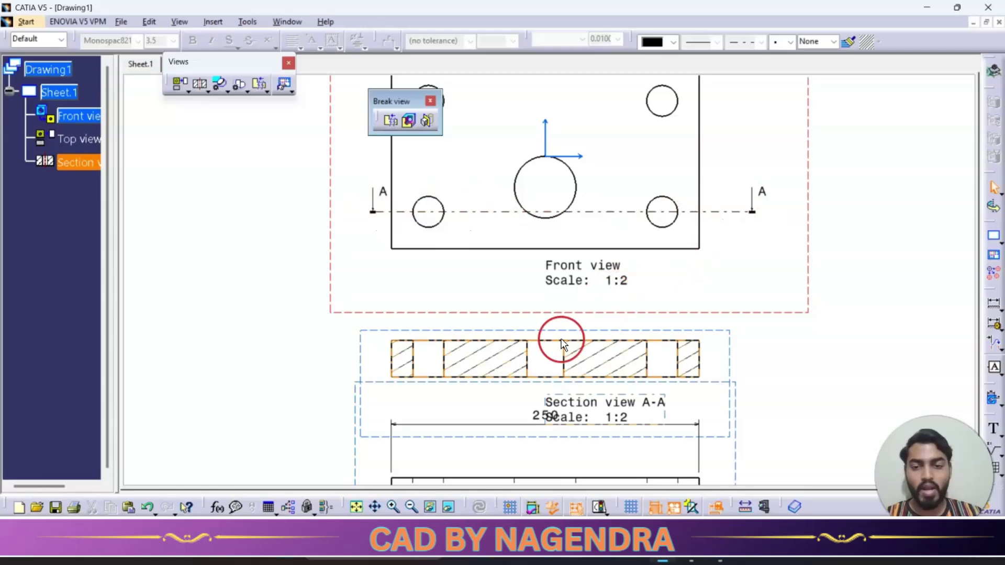
pyautogui.moveTo(526, 385)
pyautogui.mouseDown(button='middle')
pyautogui.moveTo(583, 243)
pyautogui.moveTo(583, 212)
pyautogui.mouseUp(button='middle')
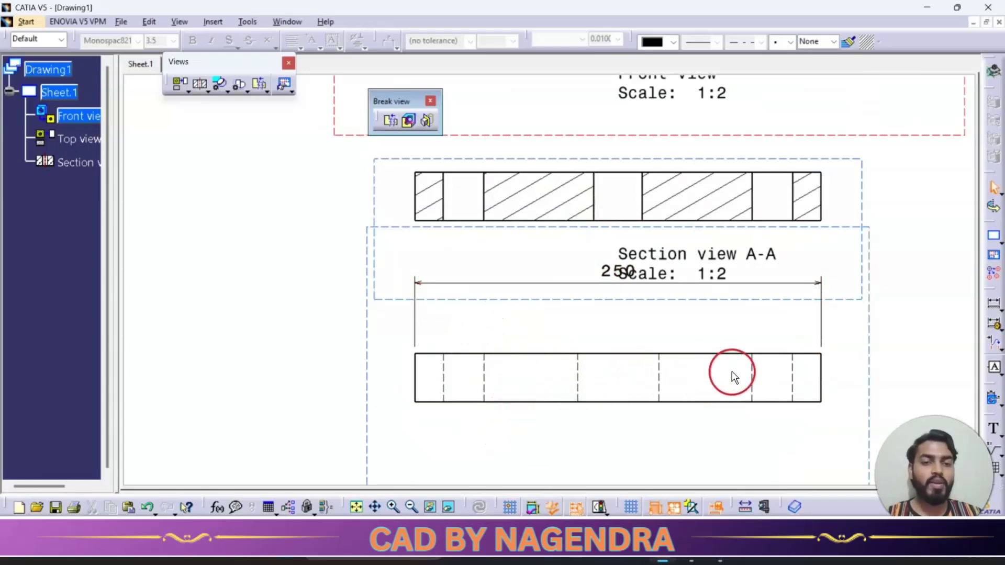
pyautogui.moveTo(731, 318)
pyautogui.mouseDown(button='middle')
pyautogui.moveTo(711, 256)
pyautogui.moveTo(732, 281)
pyautogui.mouseUp(button='middle')
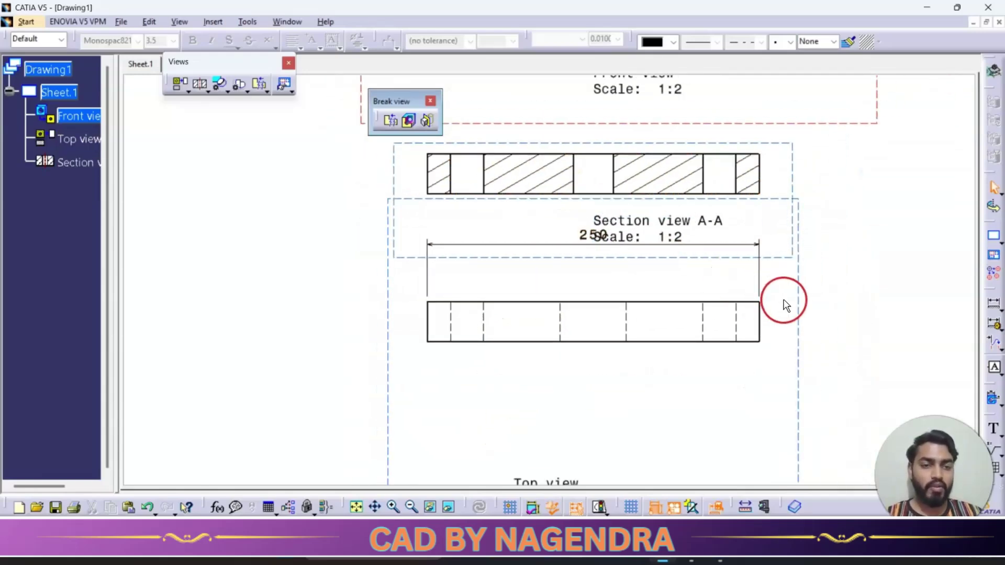
pyautogui.moveTo(797, 294); pyautogui.dragTo(835, 336)
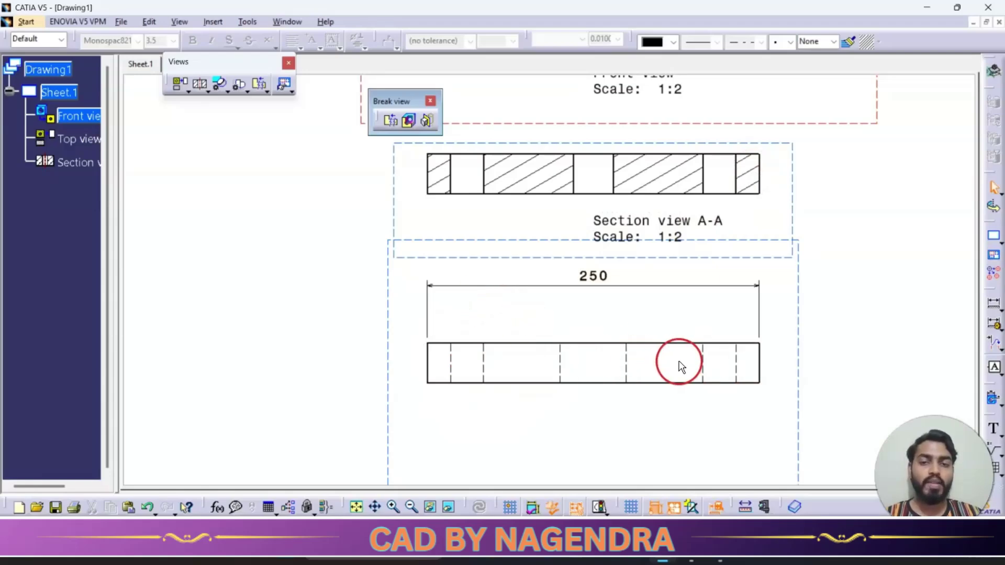
# Activate the top view and draw a closed four-sided Breakout View outline around its leftmost hole
pyautogui.doubleClick(388, 353)
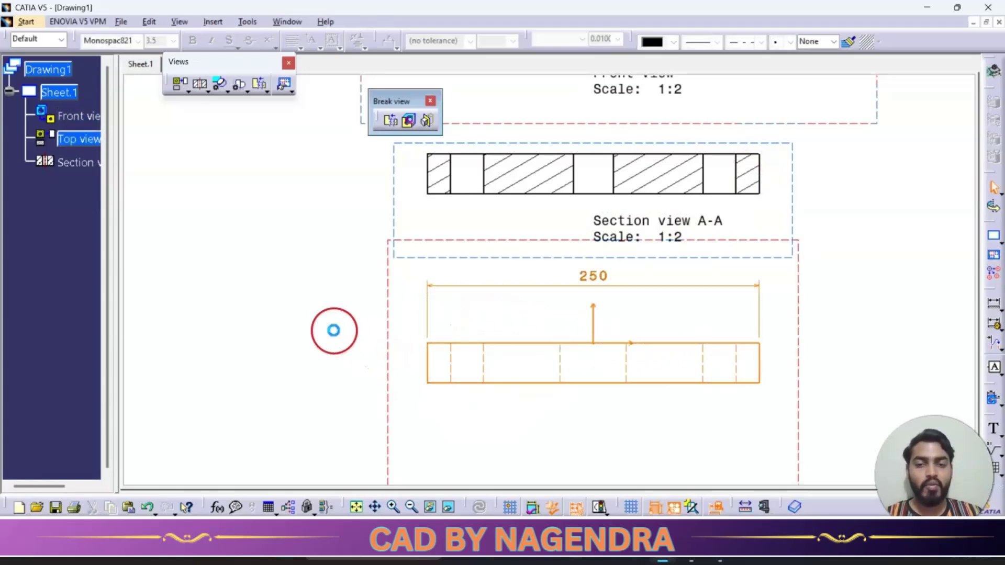
pyautogui.moveTo(337, 325); pyautogui.dragTo(476, 341, button='middle')
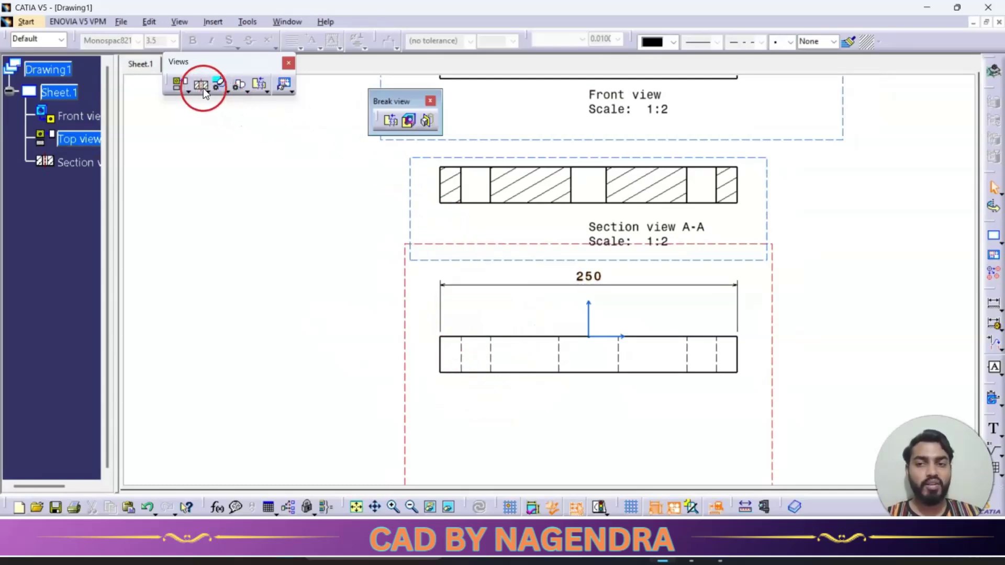
pyautogui.click(410, 122)
pyautogui.moveTo(542, 398); pyautogui.dragTo(553, 367, button='middle')
pyautogui.click(469, 336)
pyautogui.click(414, 338)
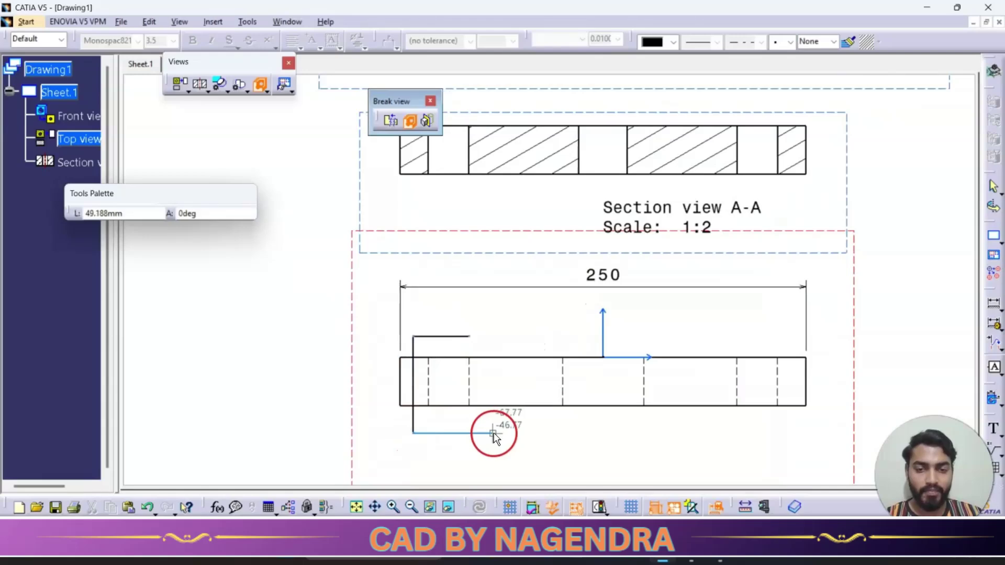
pyautogui.click(479, 433)
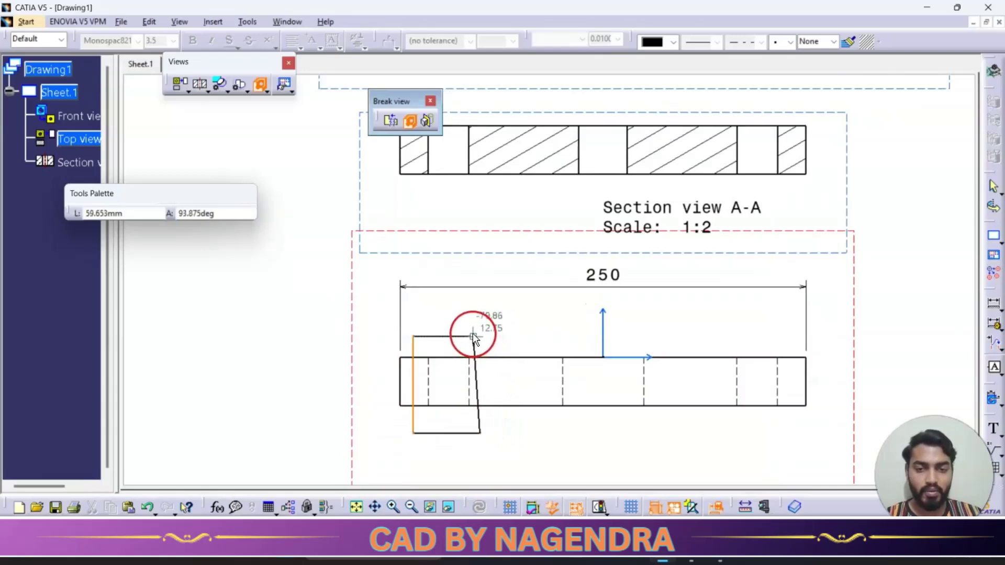
pyautogui.click(469, 334)
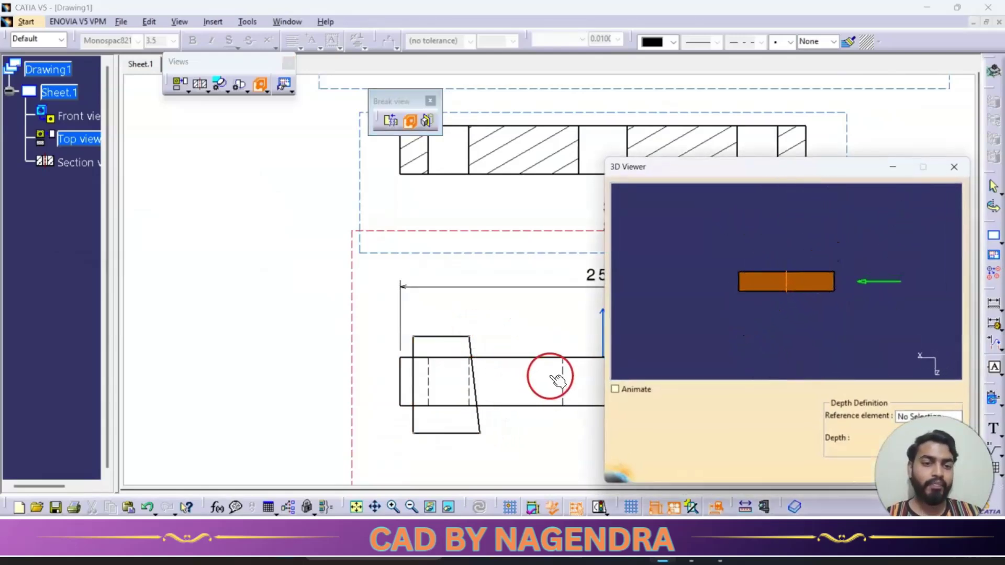
# Position the breakout's cutting plane through the two corner holes along the plate's long edge in the 3D Viewer and create the breakout
pyautogui.moveTo(721, 294); pyautogui.dragTo(768, 295, button='middle')
pyautogui.click(616, 172)
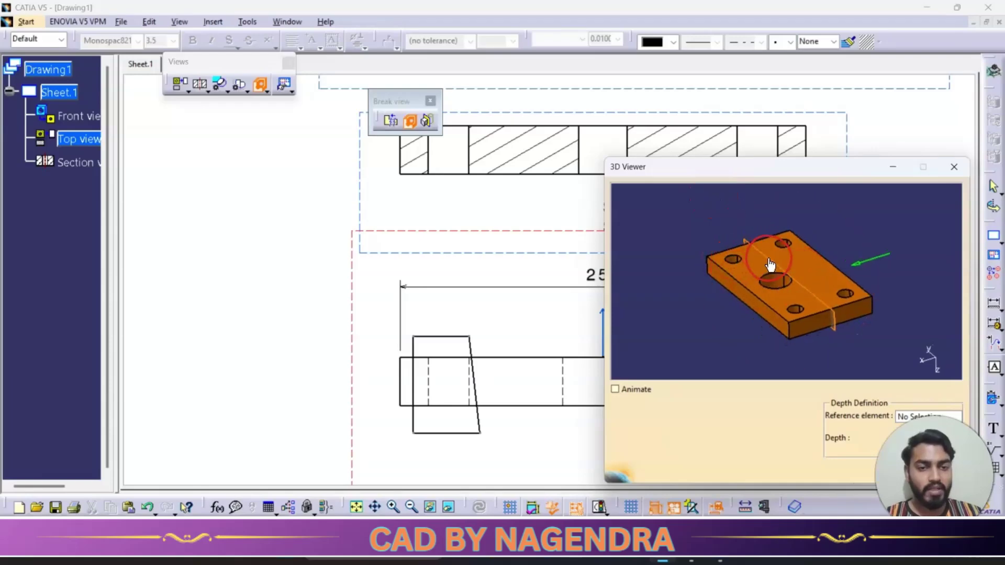
pyautogui.moveTo(769, 261); pyautogui.dragTo(753, 281)
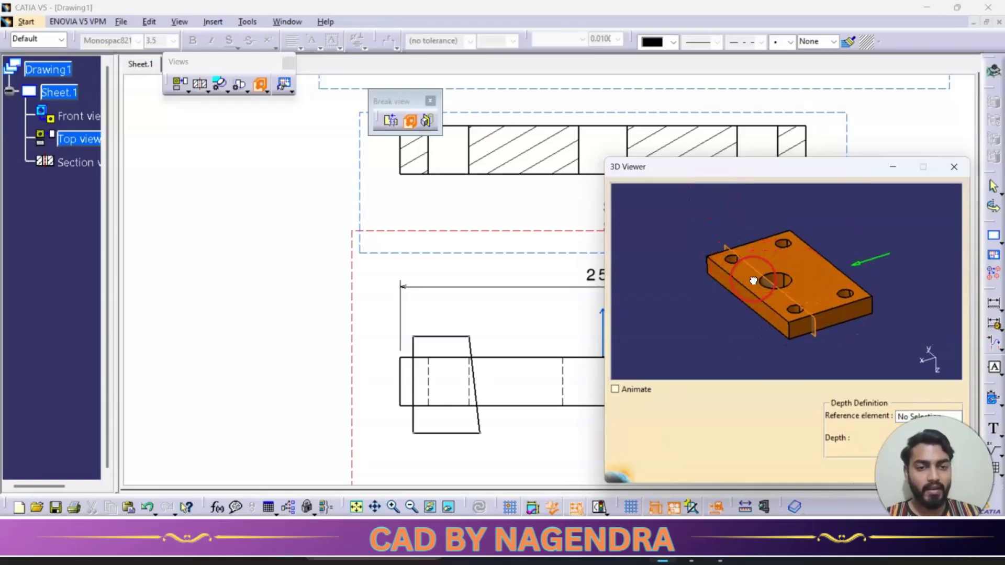
pyautogui.moveTo(828, 308); pyautogui.dragTo(771, 274, button='middle')
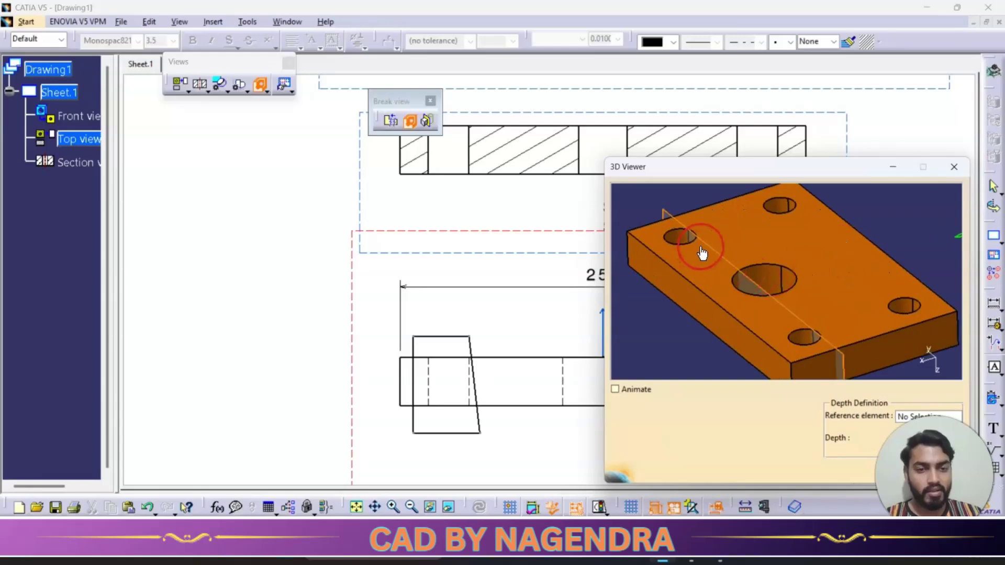
pyautogui.moveTo(701, 247); pyautogui.dragTo(698, 254)
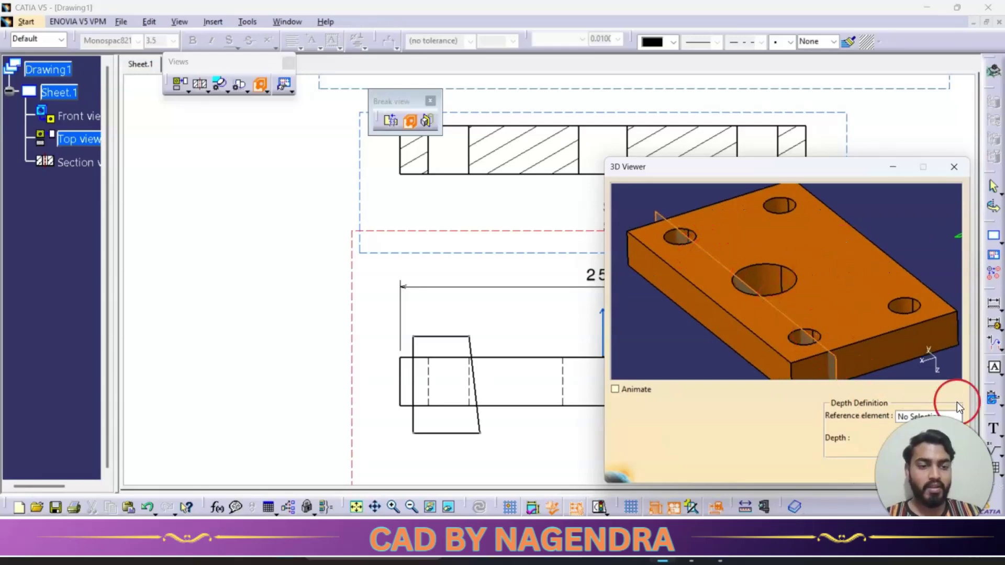
pyautogui.moveTo(837, 170); pyautogui.dragTo(840, 74)
pyautogui.click(950, 366)
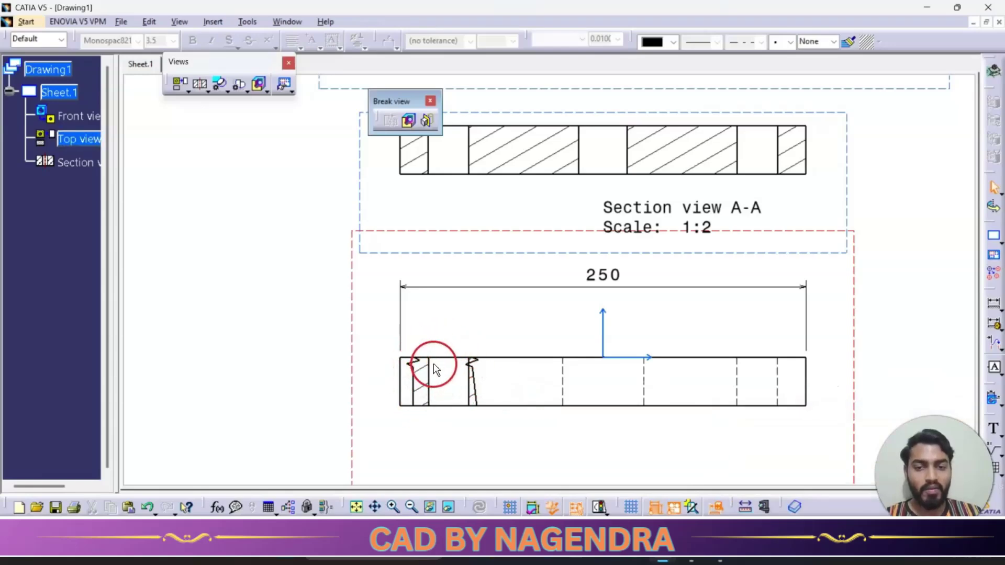
pyautogui.moveTo(489, 435); pyautogui.dragTo(485, 378, button='middle')
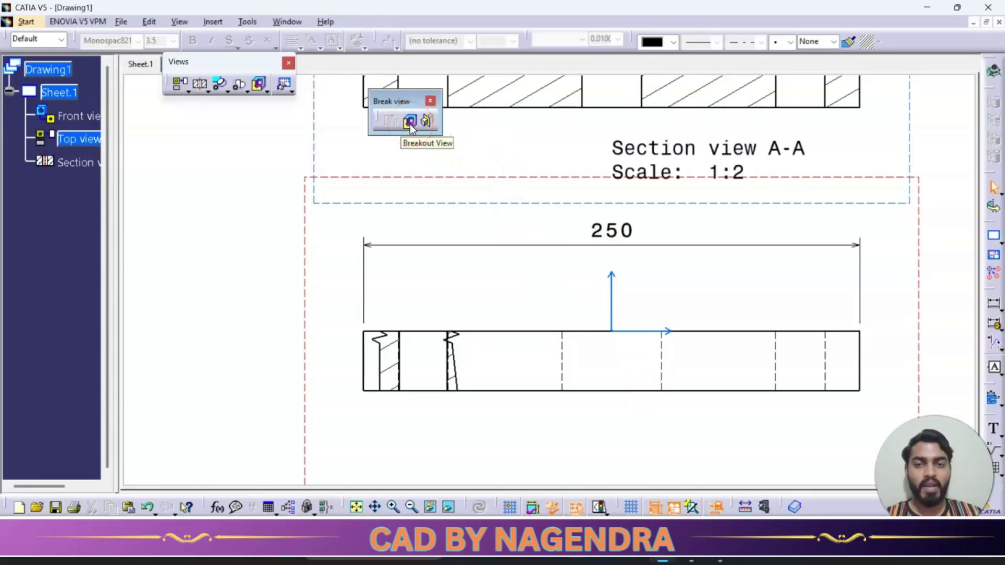
# Close the floating Break view toolbar
pyautogui.moveTo(543, 281); pyautogui.dragTo(543, 419, button='middle')
pyautogui.moveTo(474, 226); pyautogui.dragTo(474, 271, button='middle')
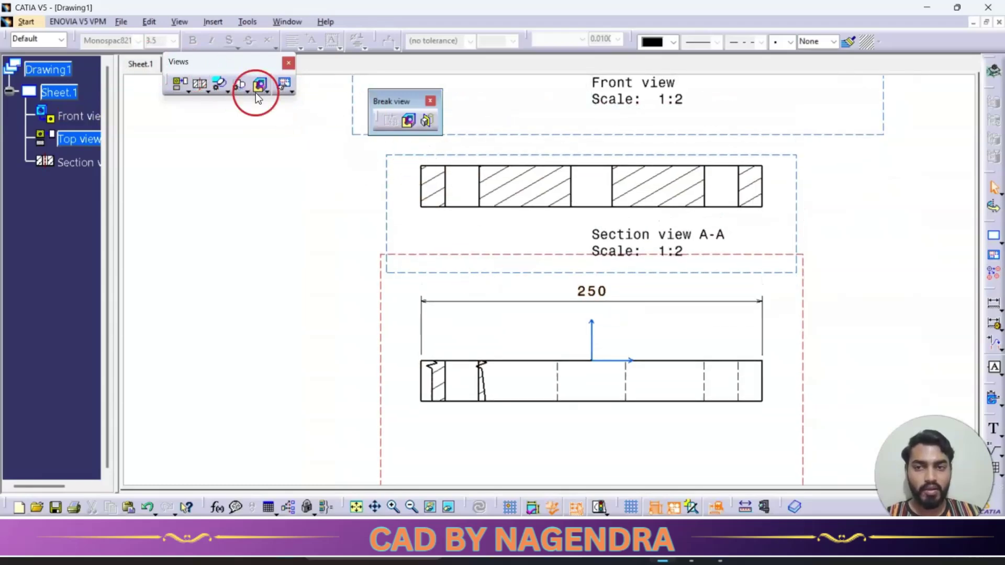
pyautogui.click(409, 121)
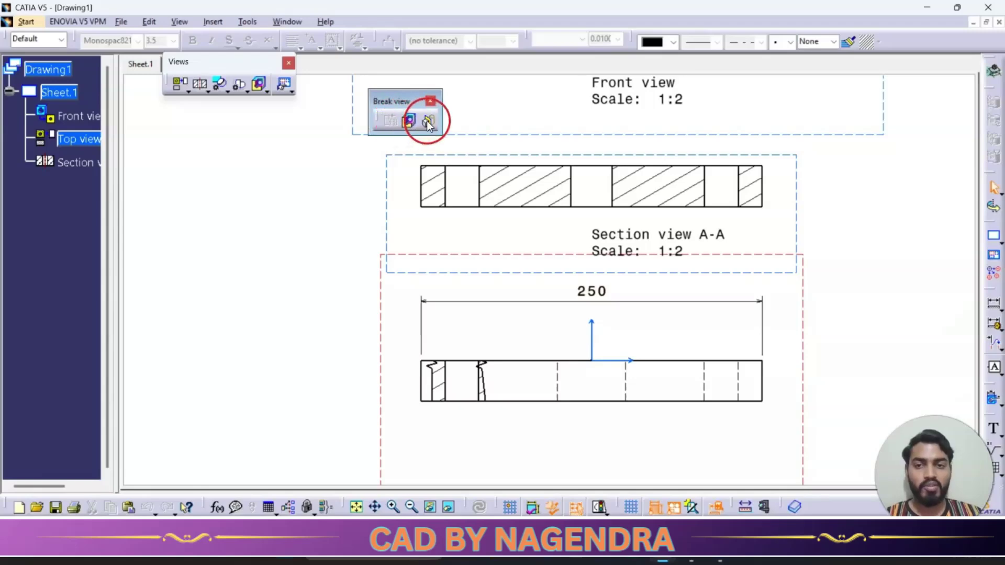
pyautogui.click(432, 101)
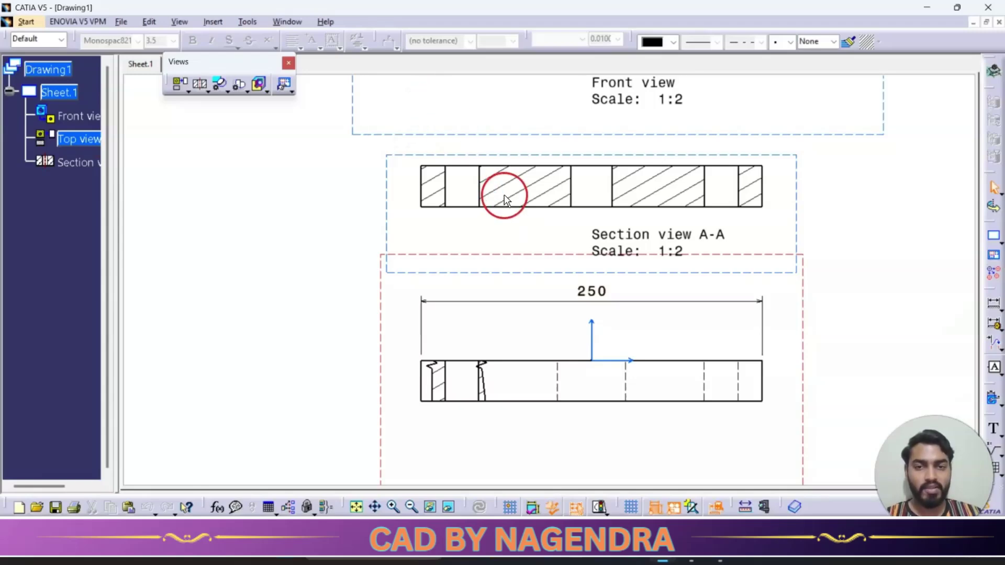
pyautogui.keyDown('ctrl'); pyautogui.moveTo(505, 197); pyautogui.dragTo(501, 246, button='middle'); pyautogui.keyUp('ctrl')
pyautogui.moveTo(865, 196); pyautogui.dragTo(674, 274, button='middle')
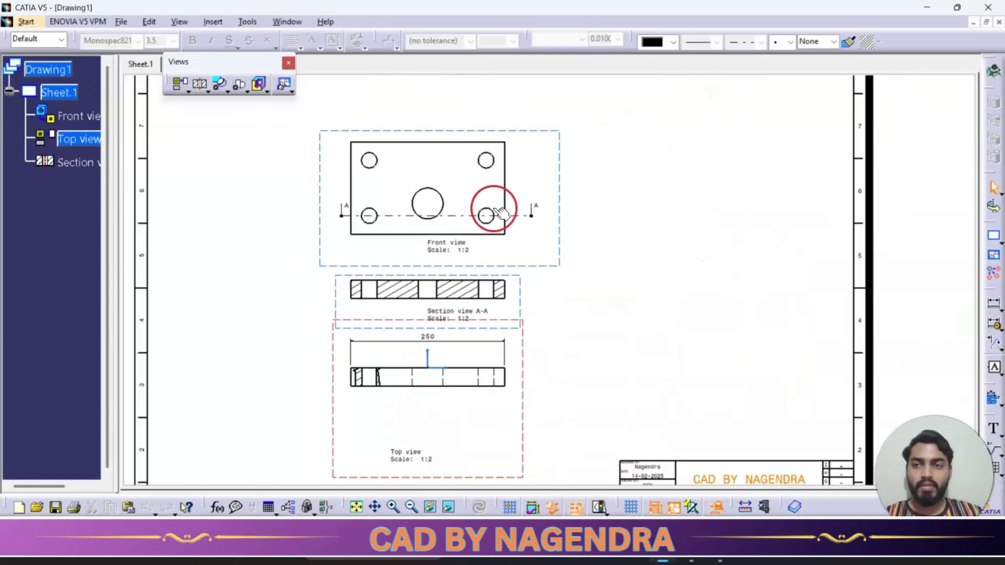
pyautogui.click(291, 91)
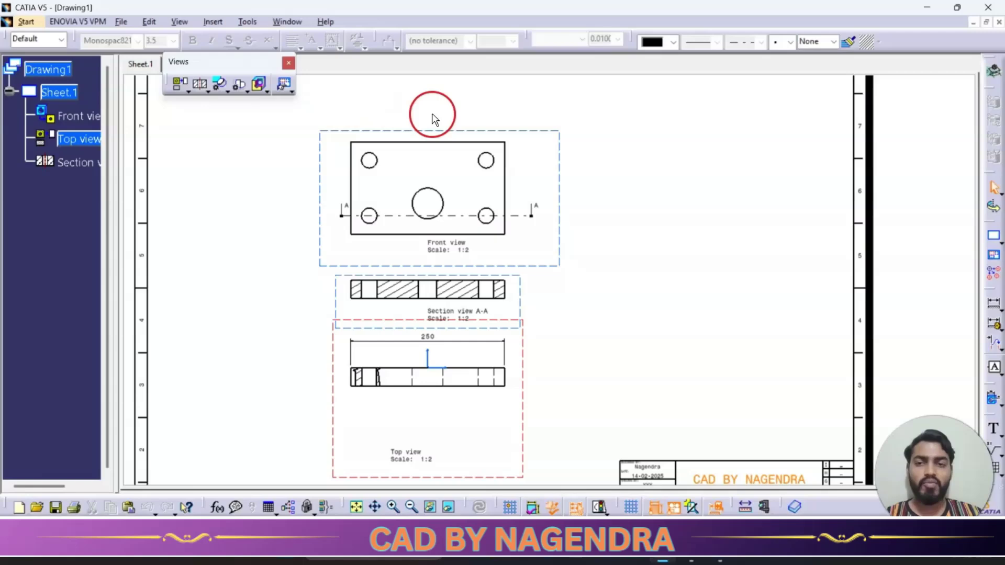
pyautogui.click(188, 90)
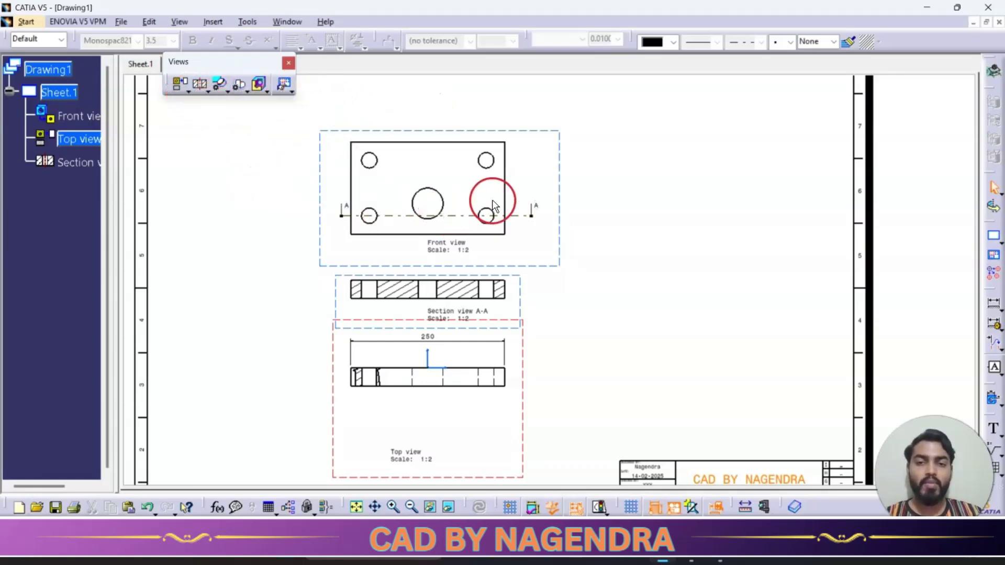
# Generate front, rear, top, bottom, left, right and isometric views of BOTTOM PLATE.CATPart with the Third Config wizard, using the holed face as front
pyautogui.moveTo(607, 253)
pyautogui.mouseDown(button='middle')
pyautogui.moveTo(512, 276)
pyautogui.moveTo(555, 254)
pyautogui.moveTo(523, 279)
pyautogui.mouseUp(button='middle')
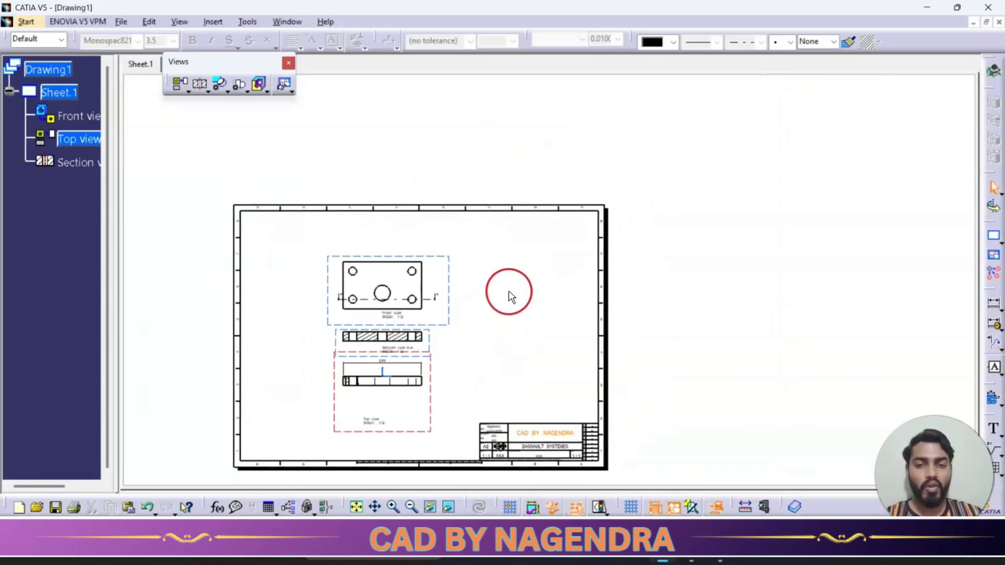
pyautogui.click(292, 91)
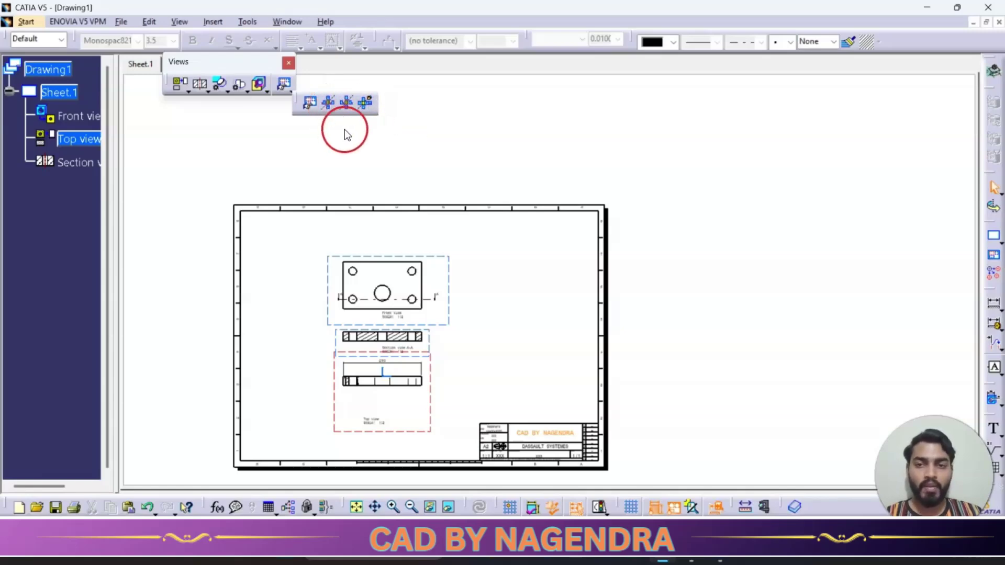
pyautogui.click(368, 104)
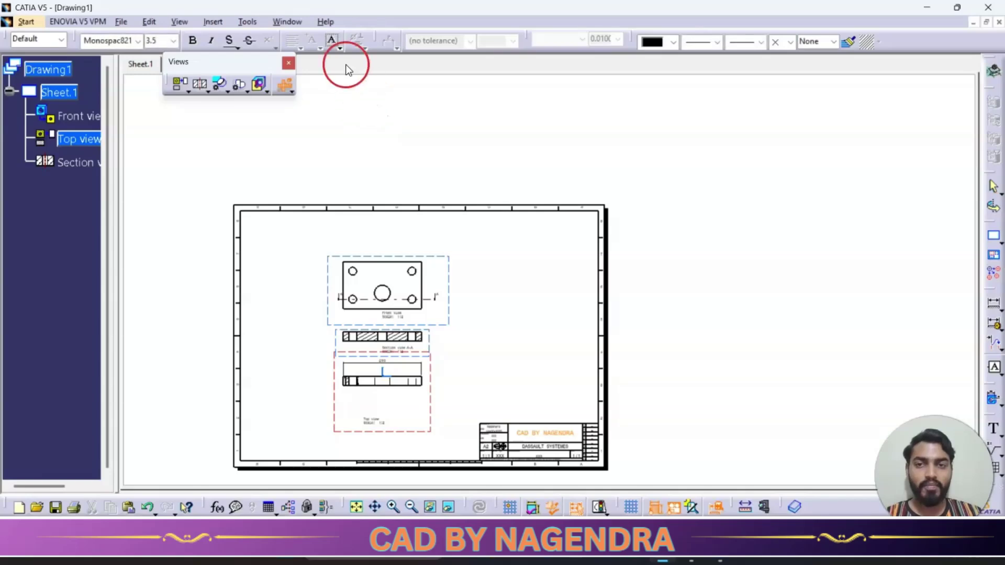
pyautogui.click(288, 22)
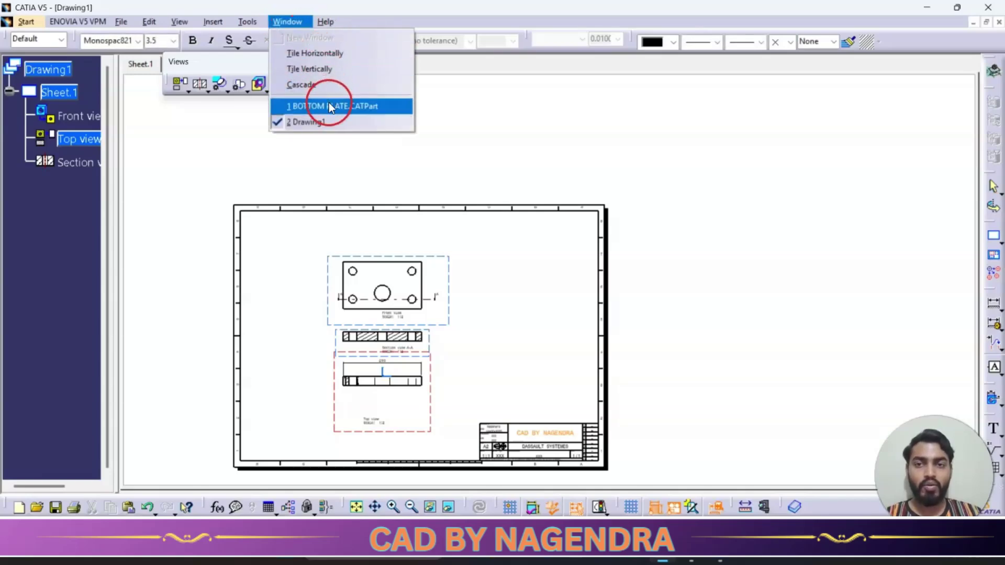
pyautogui.click(391, 104)
pyautogui.click(551, 247)
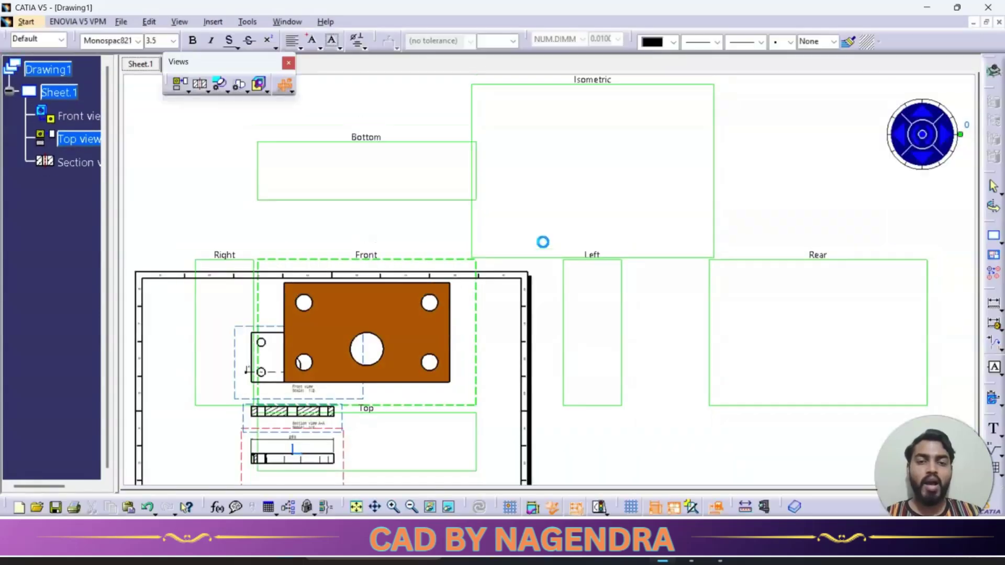
pyautogui.click(583, 187)
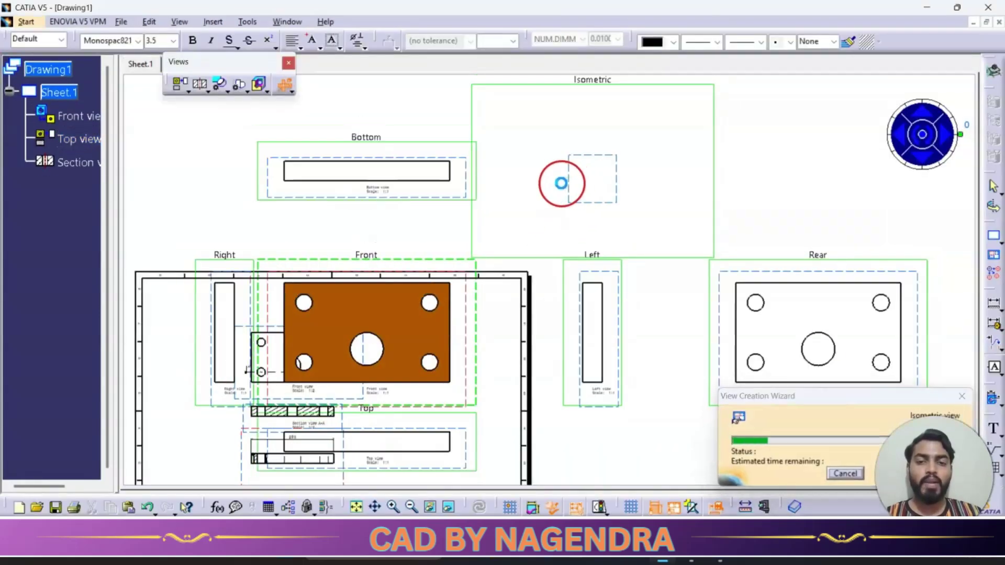
# Move the new front view with its linked projections into the empty area above and beside the sheet frame, clear of the existing views
pyautogui.moveTo(503, 338); pyautogui.dragTo(684, 215)
pyautogui.moveTo(642, 256); pyautogui.dragTo(523, 311, button='middle')
pyautogui.click(616, 313)
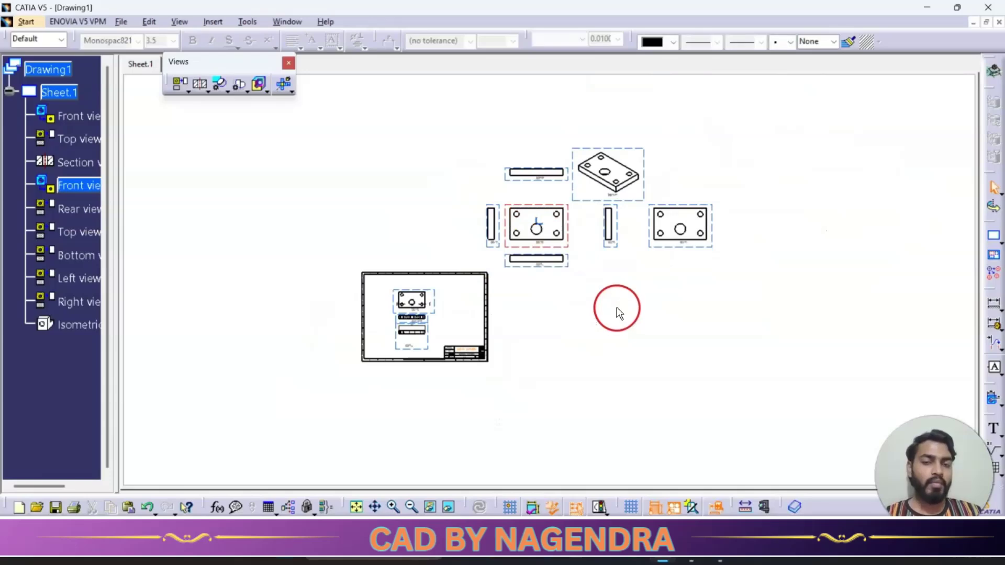
pyautogui.keyDown('ctrl'); pyautogui.moveTo(559, 231); pyautogui.dragTo(570, 163, button='middle'); pyautogui.keyUp('ctrl')
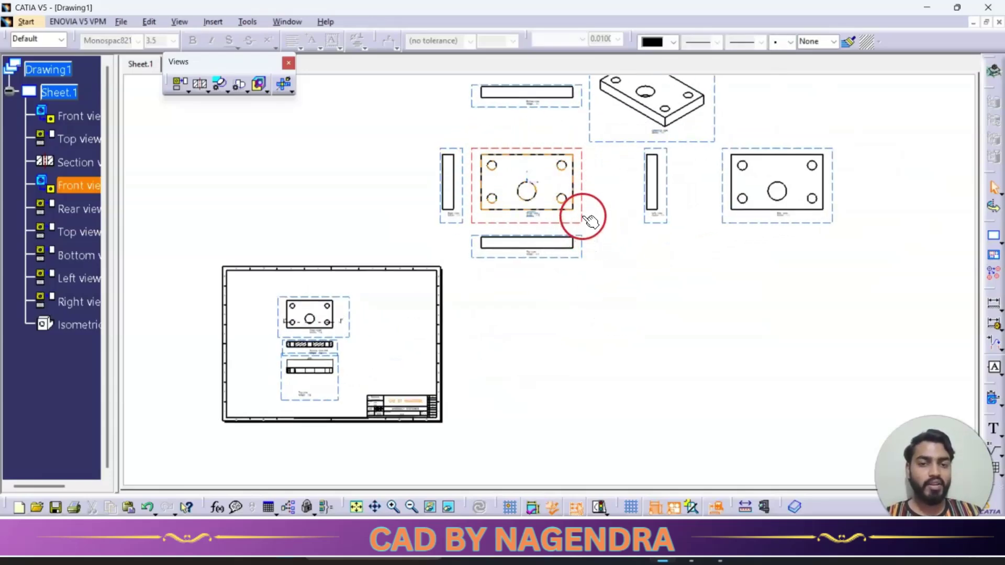
pyautogui.moveTo(580, 217); pyautogui.dragTo(658, 335)
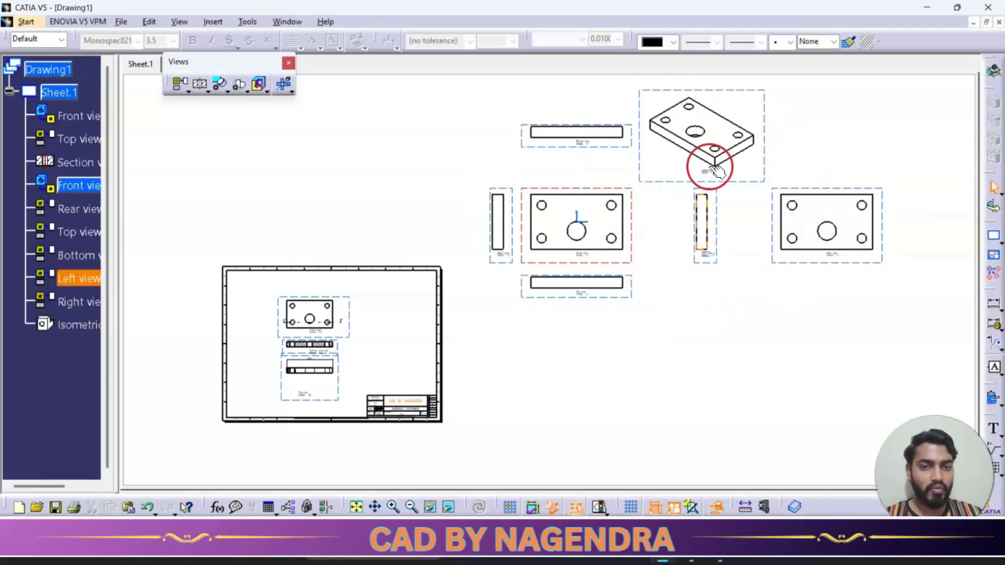
pyautogui.moveTo(631, 241)
pyautogui.mouseDown()
pyautogui.moveTo(752, 317)
pyautogui.moveTo(638, 253)
pyautogui.mouseUp()
pyautogui.keyDown('ctrl'); pyautogui.moveTo(653, 313); pyautogui.dragTo(658, 340, button='middle'); pyautogui.keyUp('ctrl')
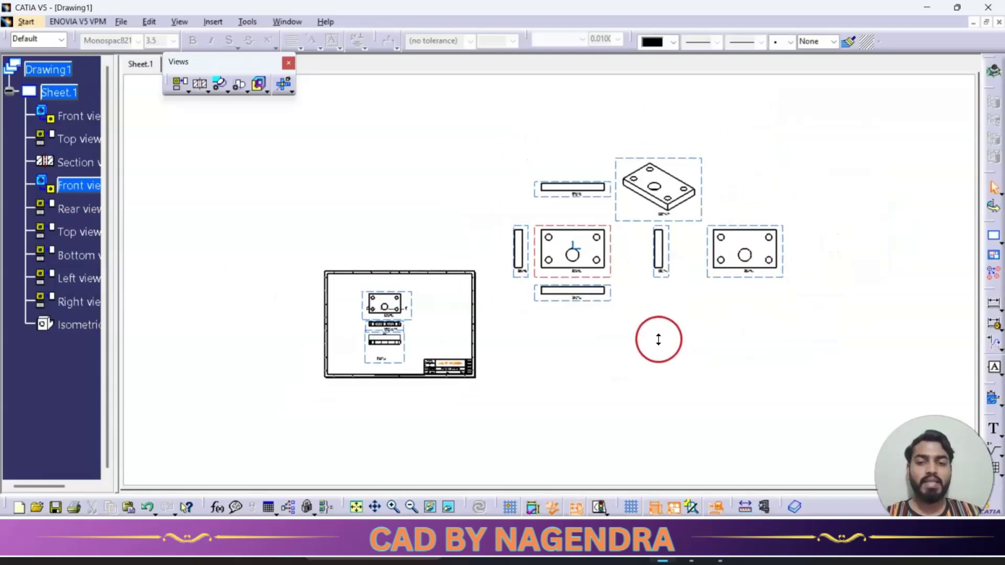
pyautogui.moveTo(540, 369)
pyautogui.mouseDown(button='middle')
pyautogui.moveTo(608, 357)
pyautogui.moveTo(595, 329)
pyautogui.mouseUp(button='middle')
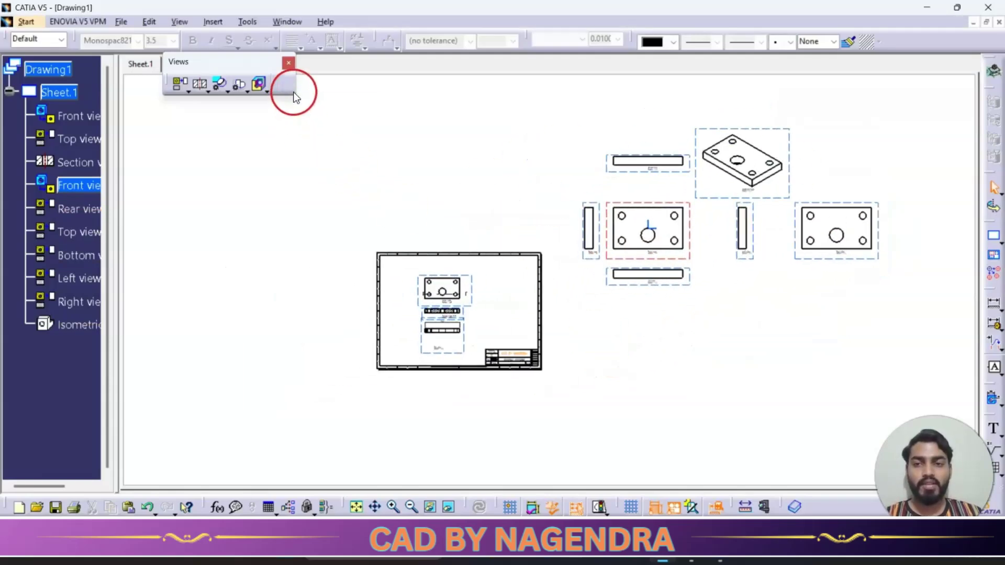
pyautogui.click(291, 93)
pyautogui.click(319, 167)
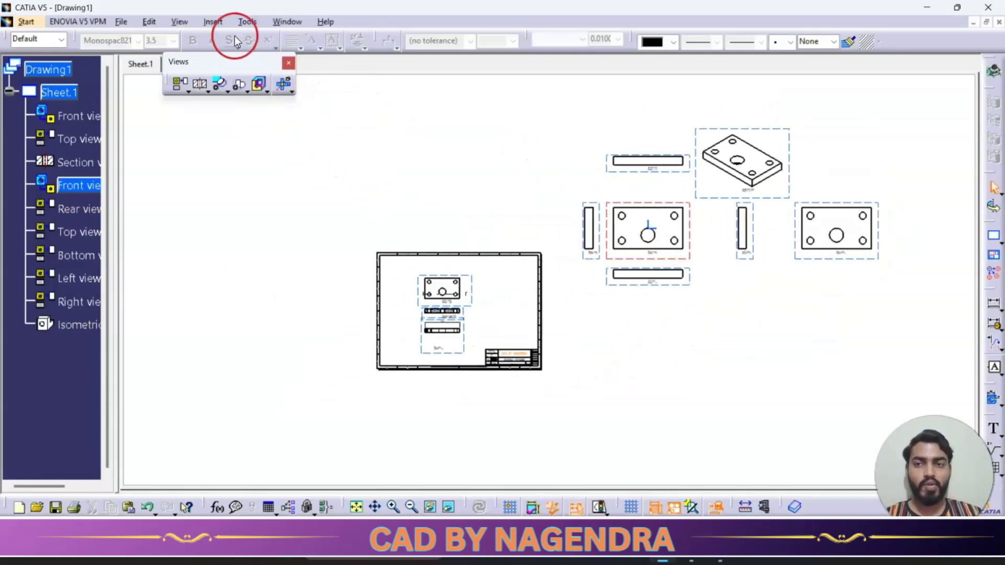
pyautogui.click(224, 20)
pyautogui.moveTo(290, 61)
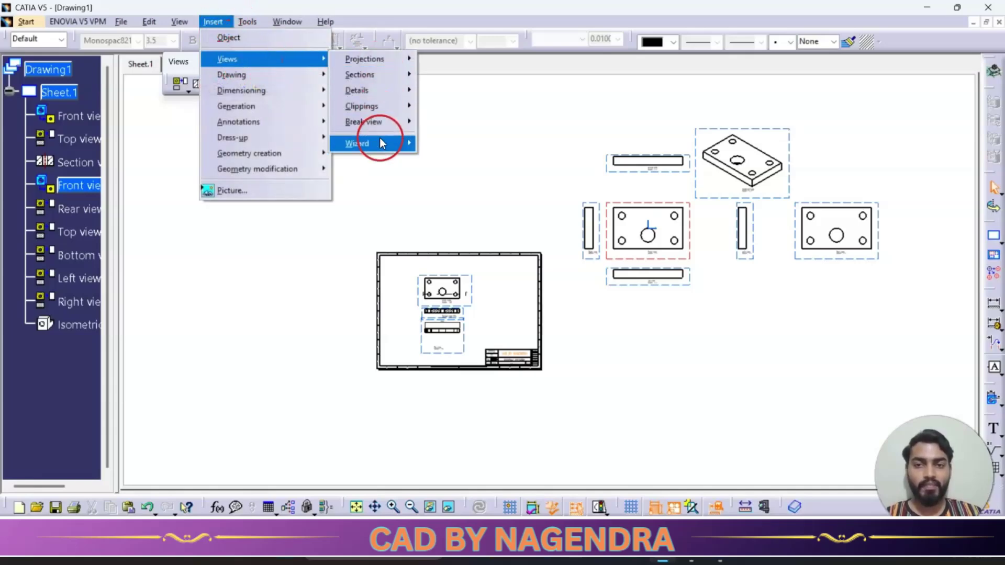
pyautogui.moveTo(380, 140)
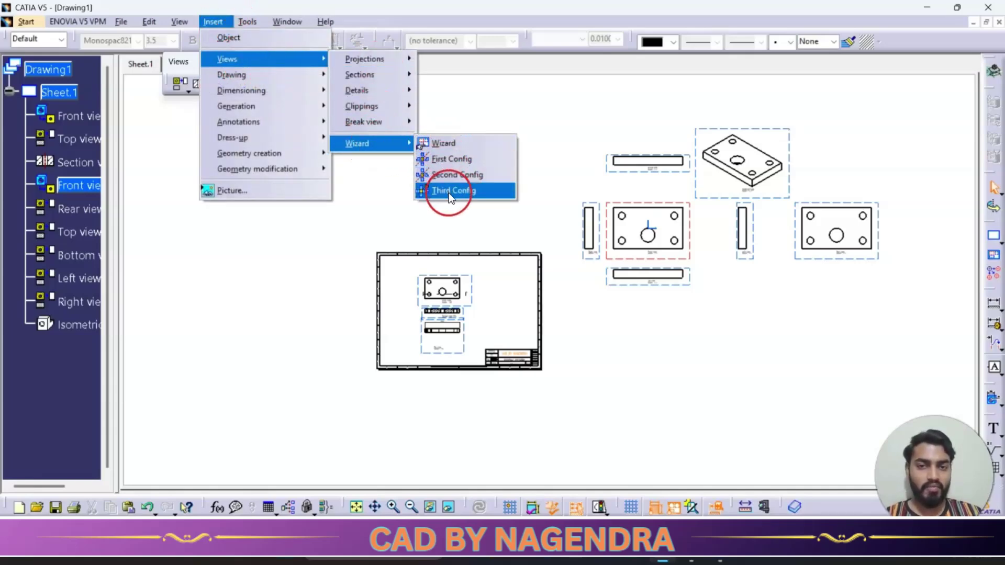
pyautogui.click(358, 222)
pyautogui.moveTo(590, 281)
pyautogui.mouseDown(button='middle')
pyautogui.moveTo(476, 265)
pyautogui.moveTo(382, 234)
pyautogui.mouseUp(button='middle')
pyautogui.click(213, 21)
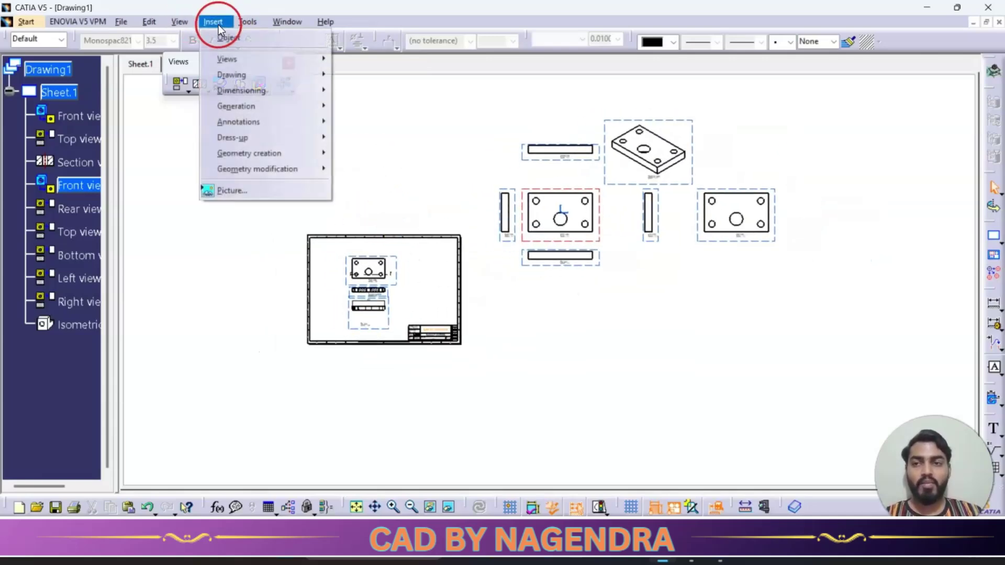
pyautogui.moveTo(234, 60)
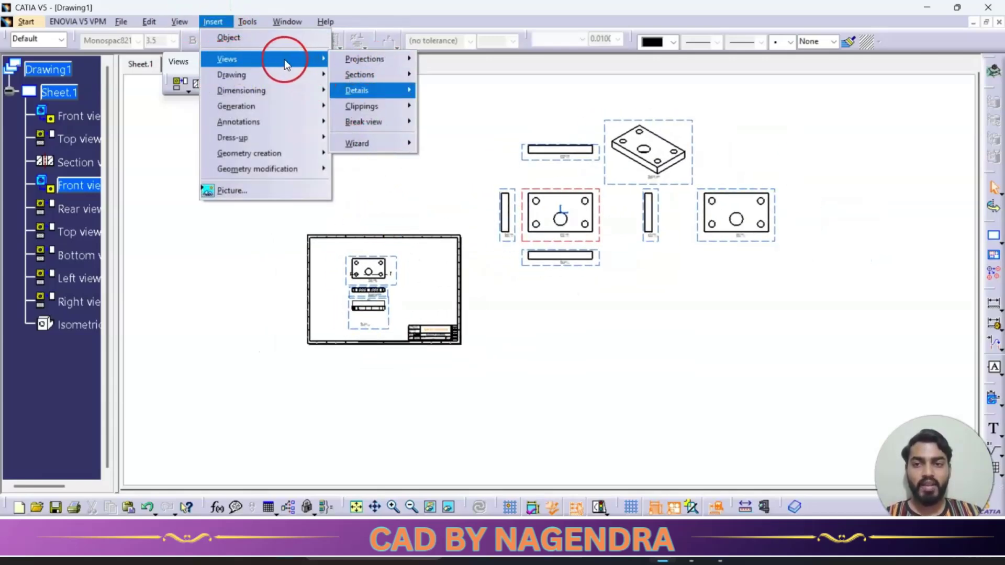
pyautogui.moveTo(279, 74)
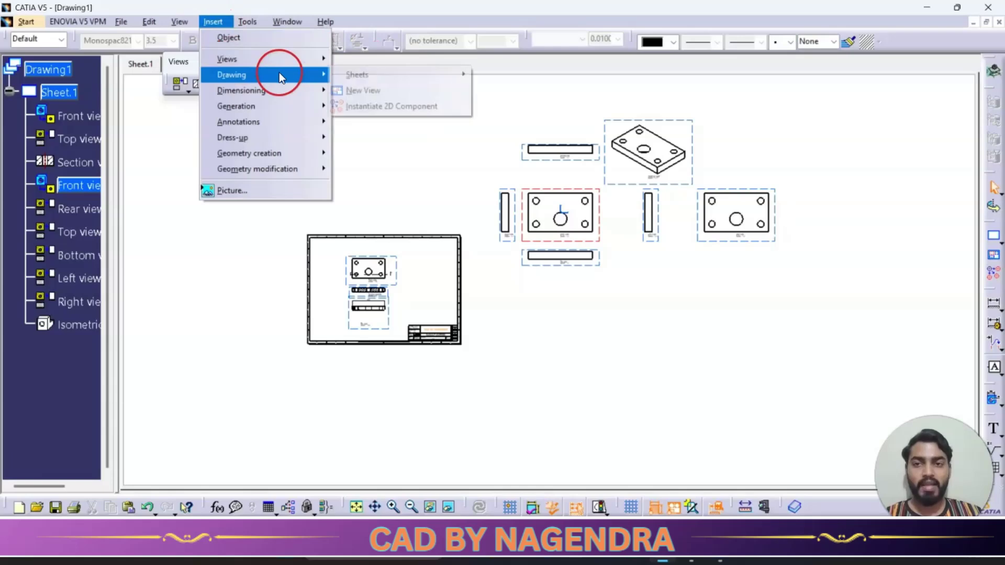
pyautogui.click(374, 154)
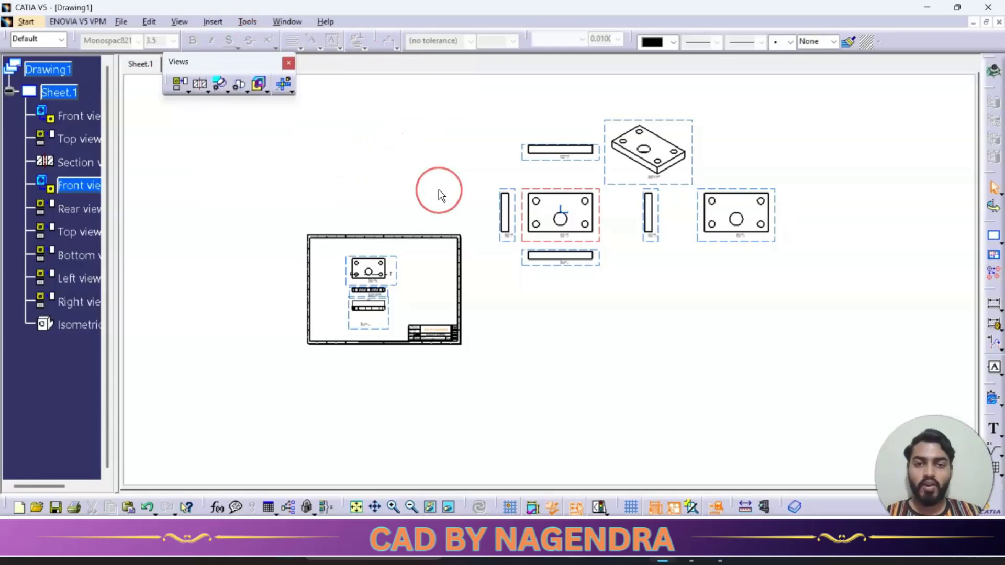